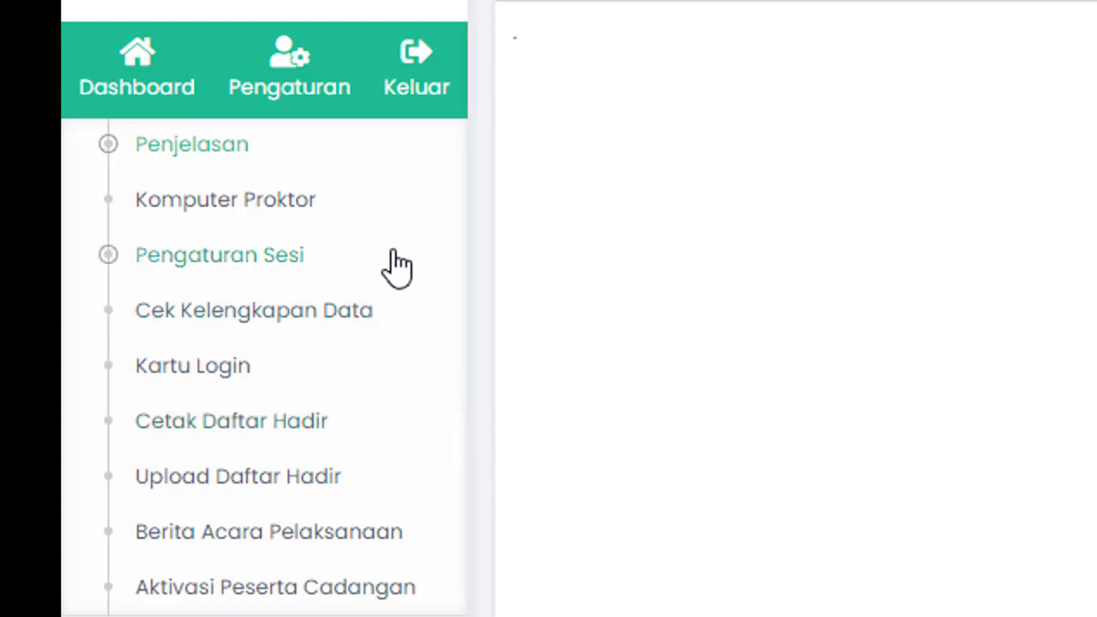
- Open the Biodata Siswa page to view the student list
scroll(398, 268, up, 3)
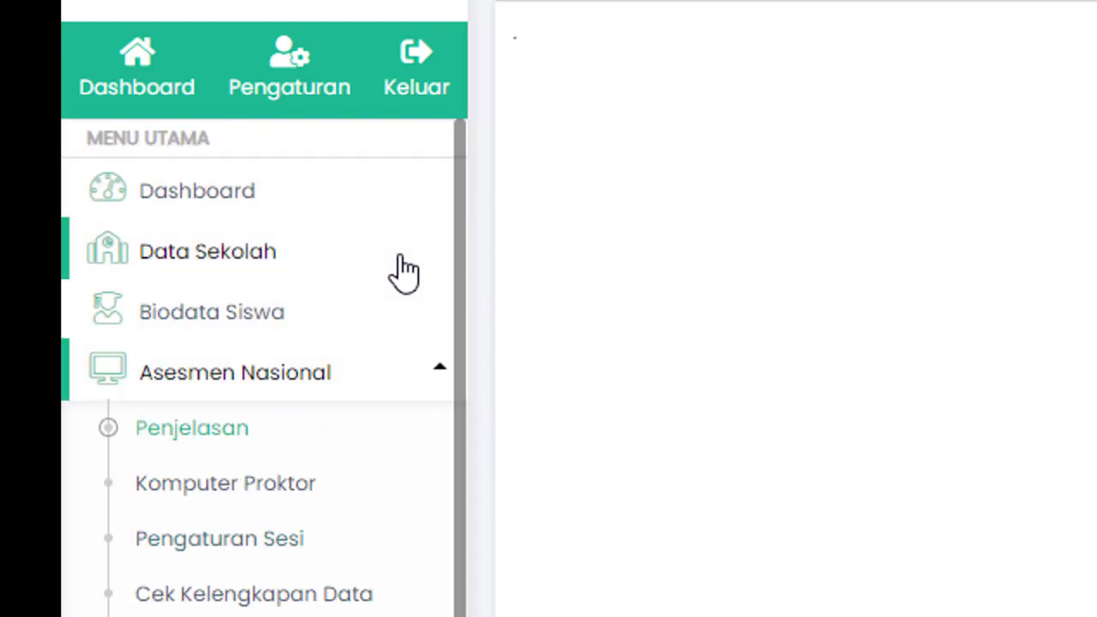
click(184, 316)
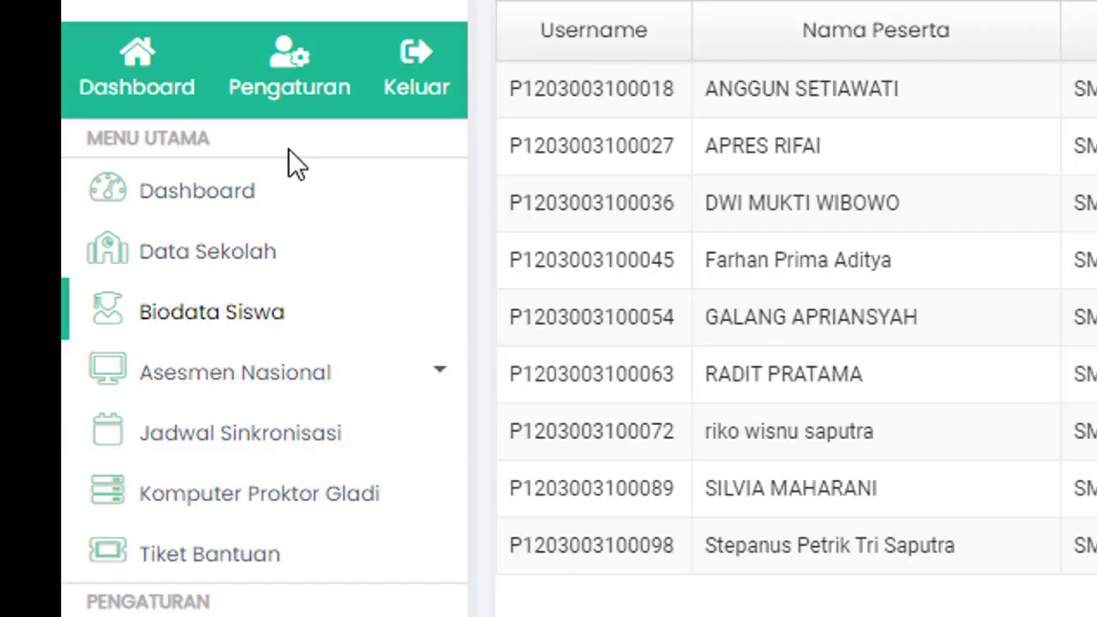
- Open Upload Daftar Hadir under Asesmen Nasional and list the sessions for SMP/MTS participants
click(437, 378)
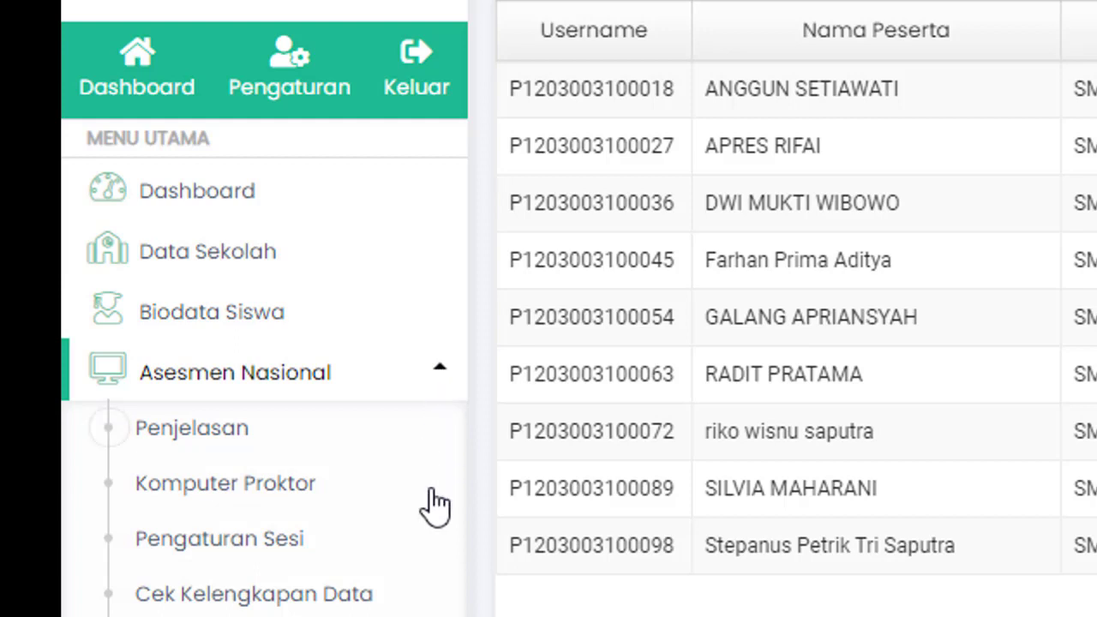
scroll(394, 609, down, 2)
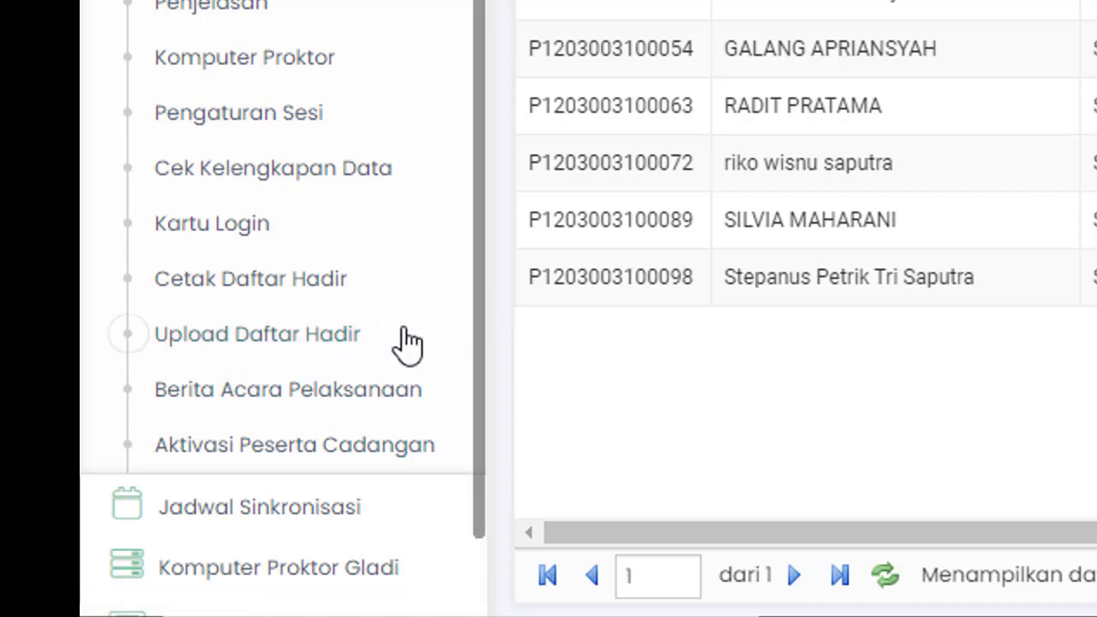
click(322, 348)
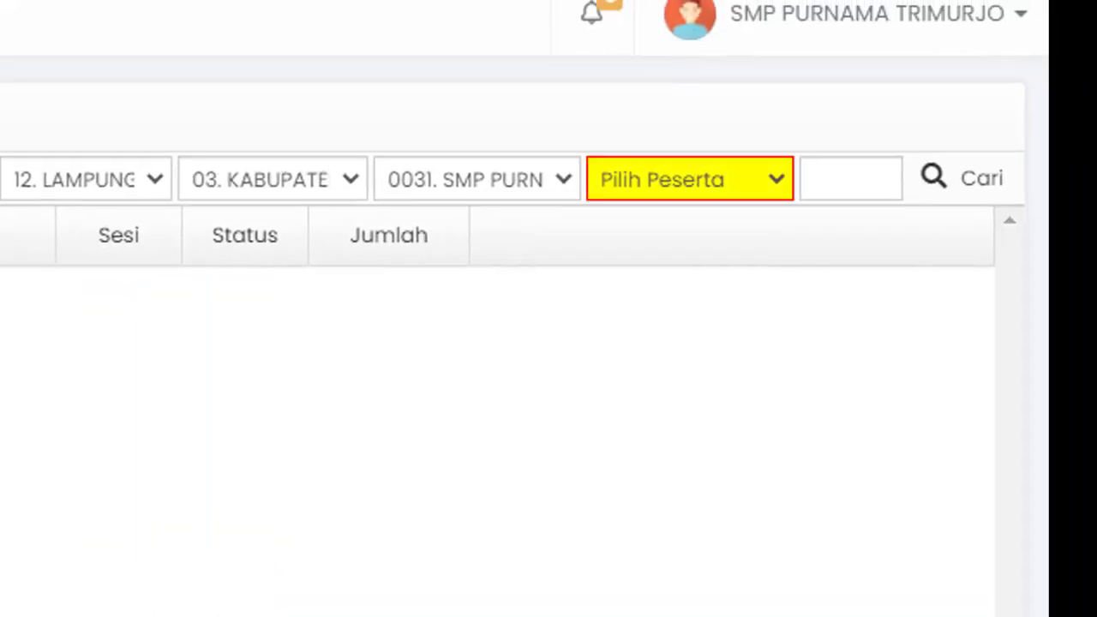
click(776, 187)
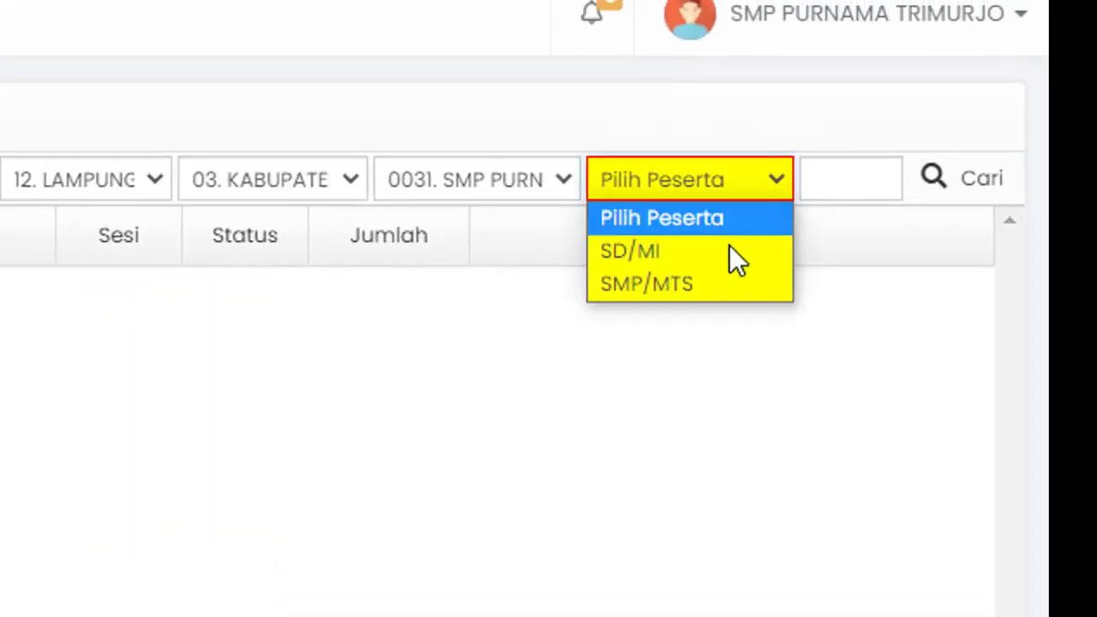
click(794, 260)
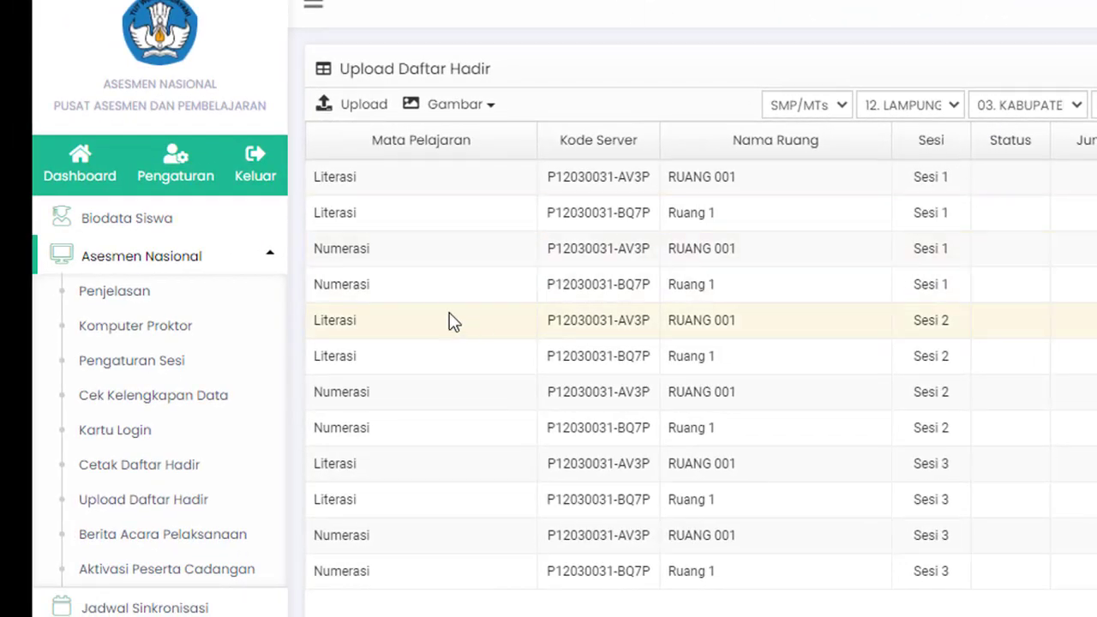
- Start an attendance upload for the Literasi, RUANG 001, Sesi 1 entry and browse for the Halaman 1 file
click(377, 183)
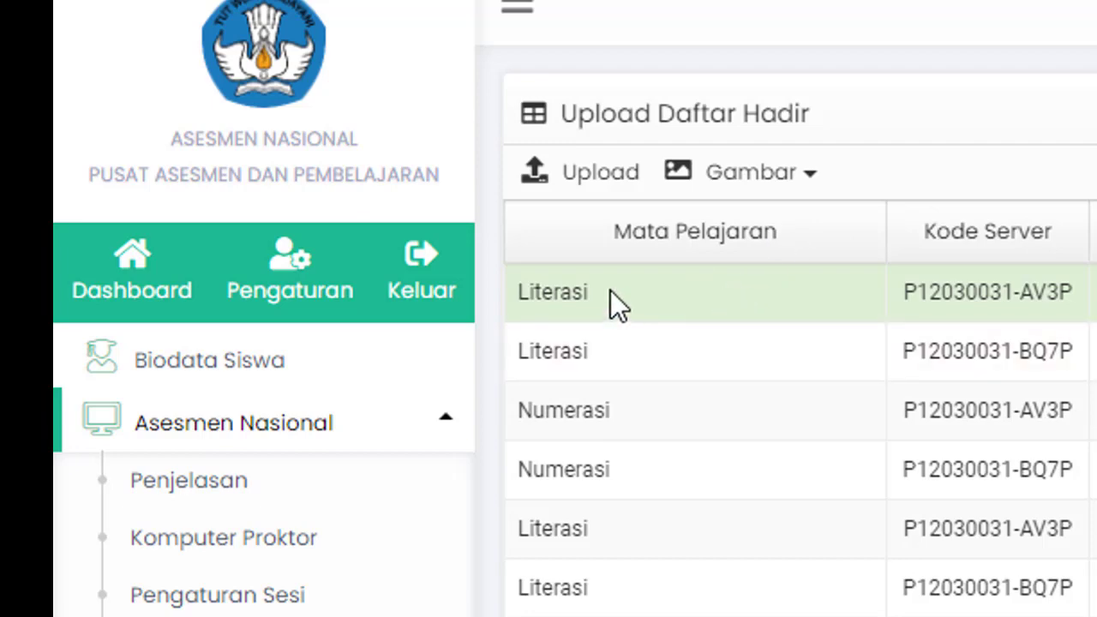
click(621, 185)
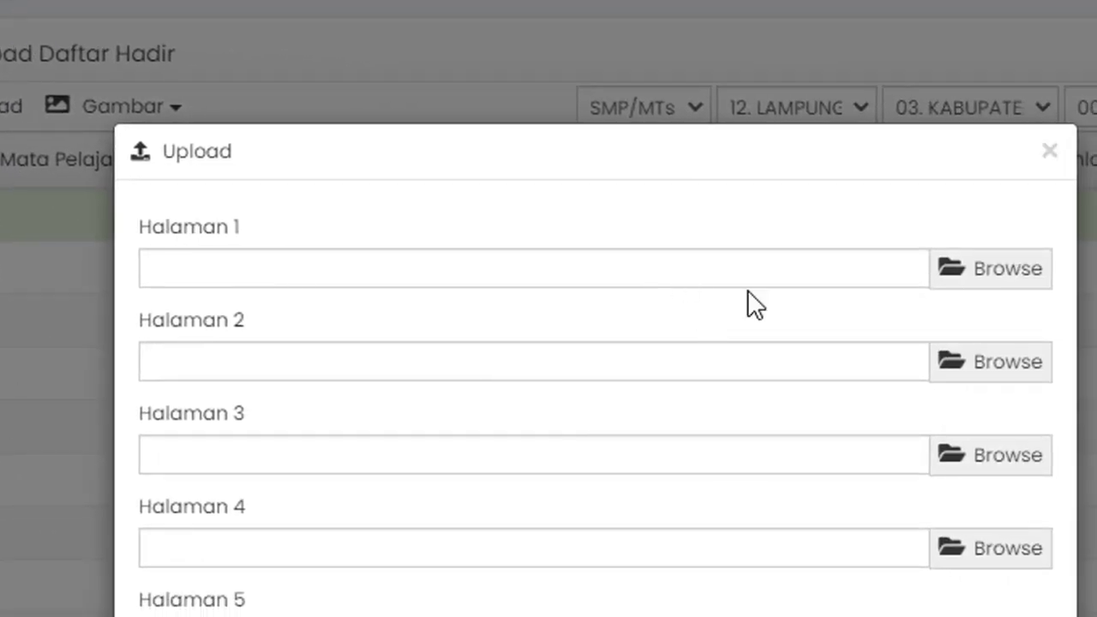
click(1020, 270)
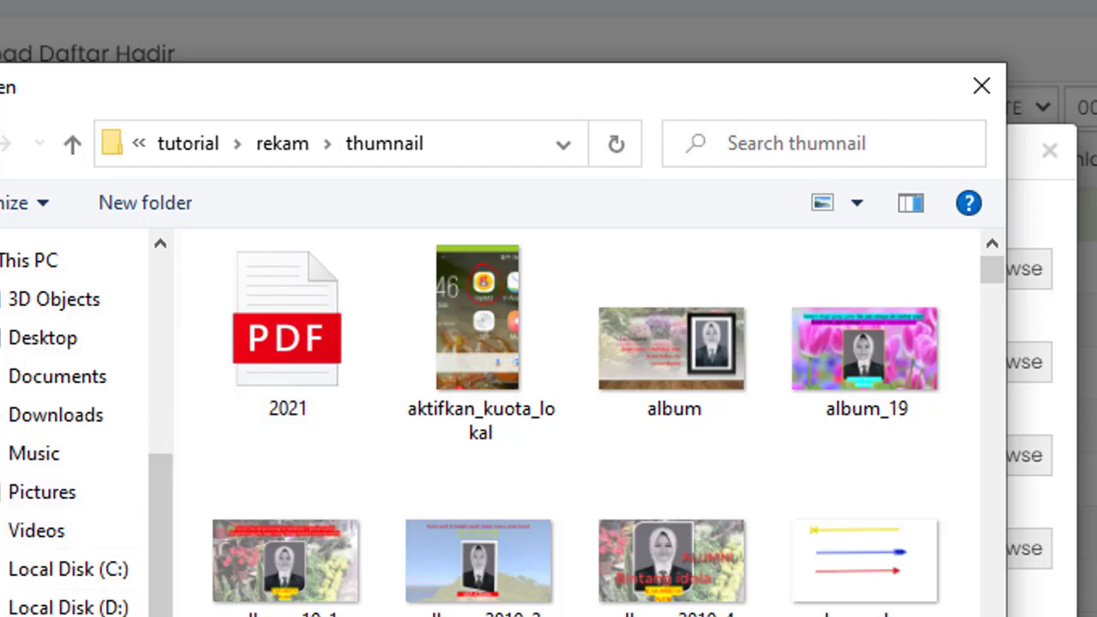
click(75, 608)
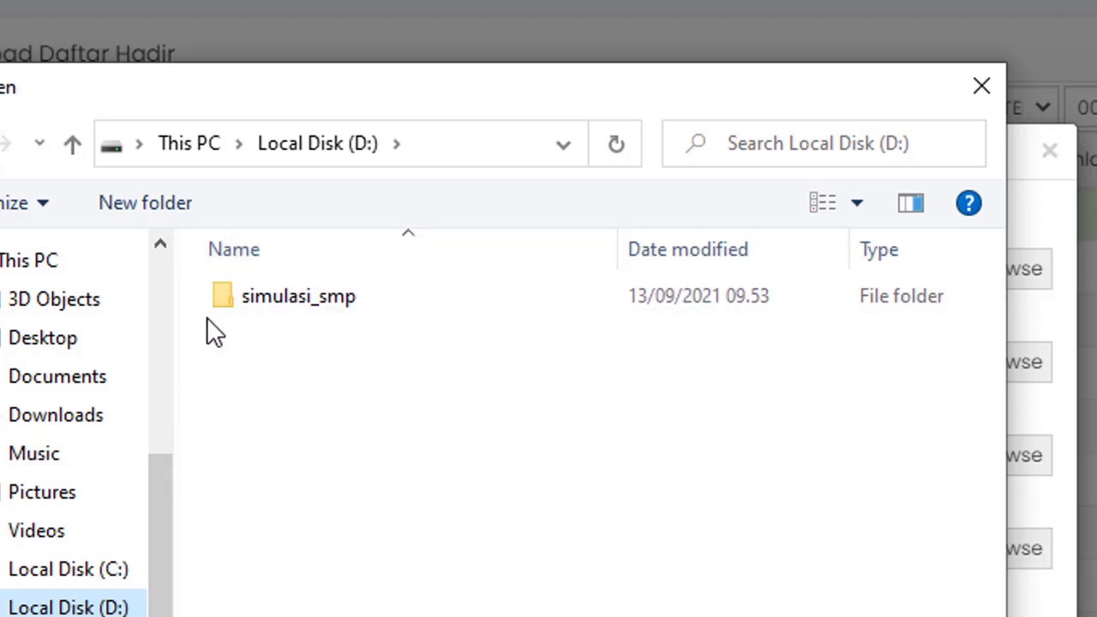
click(318, 300)
double_click(318, 300)
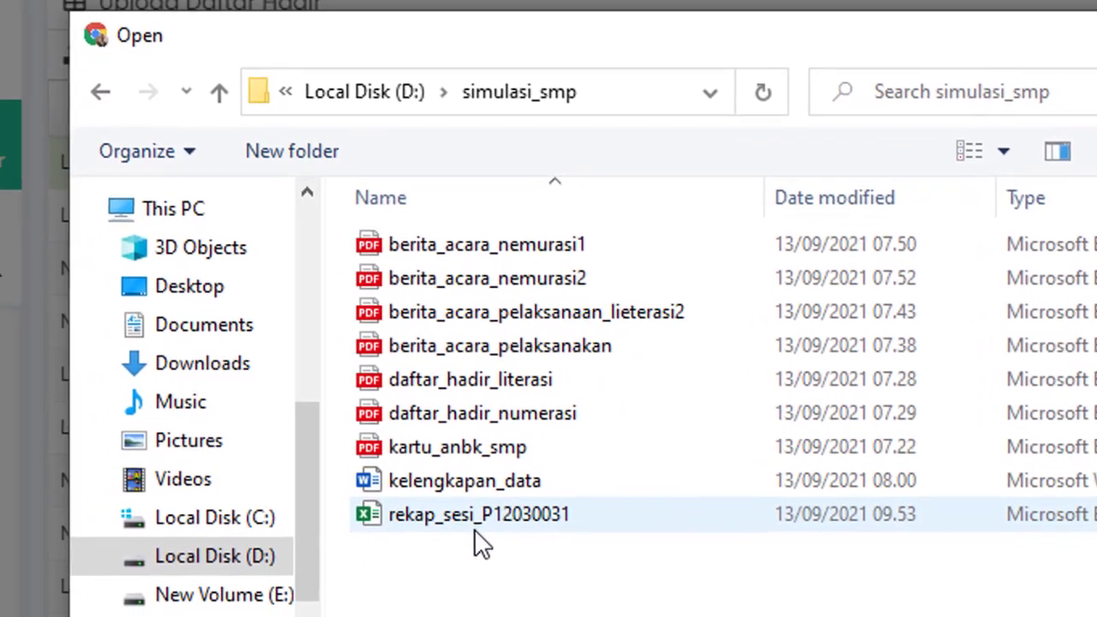
click(102, 91)
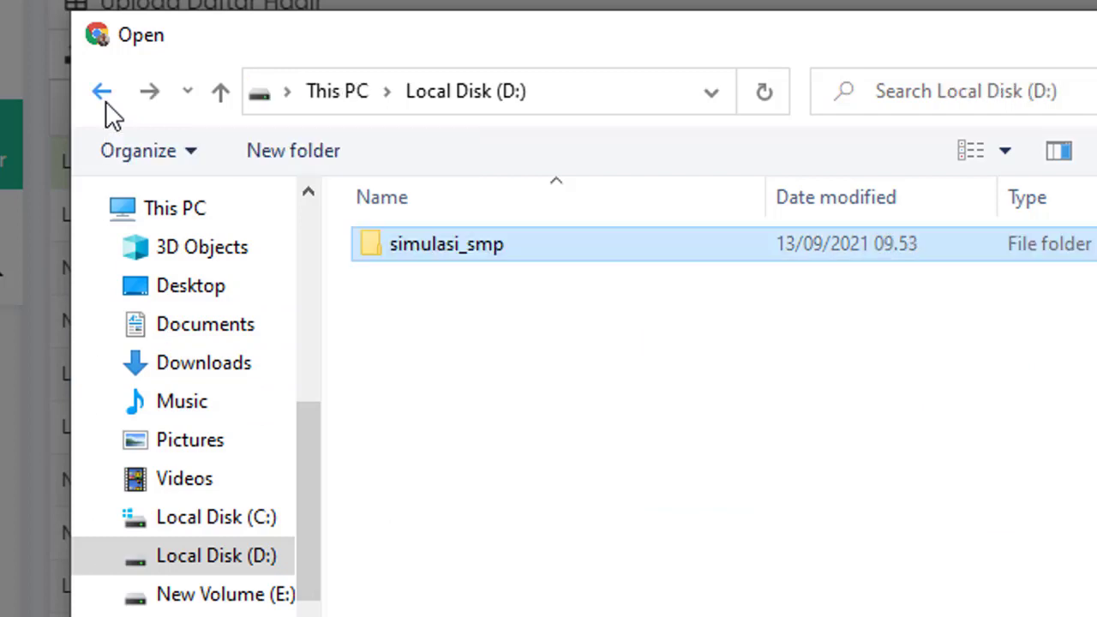
click(102, 91)
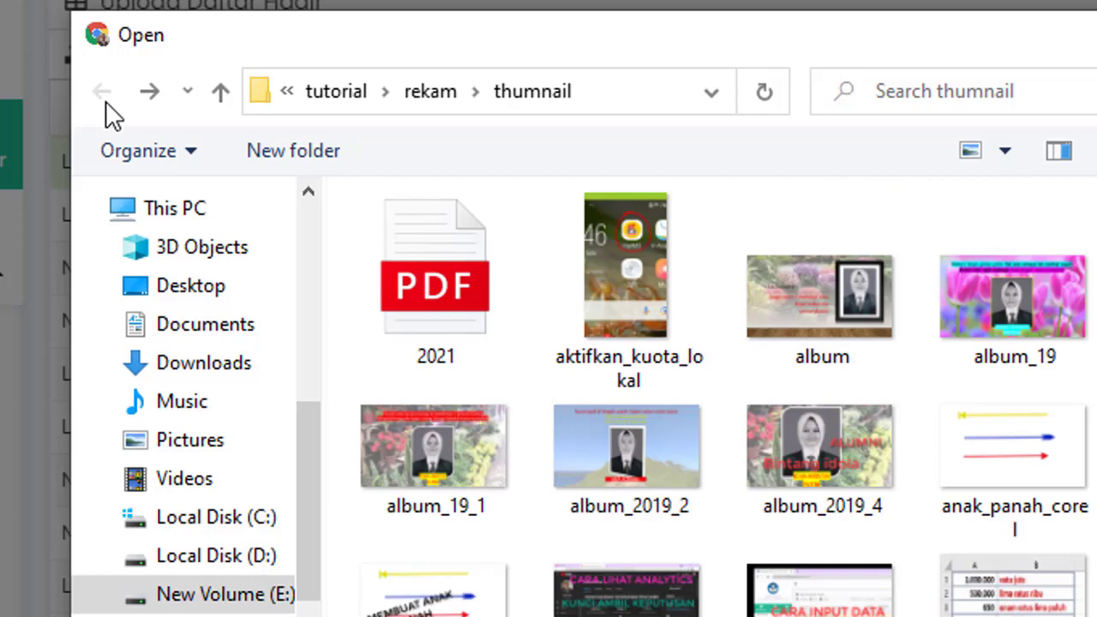
- Go to the DATA_SEKOLAH folder inside all on New Volume (E:)
click(214, 594)
double_click(412, 248)
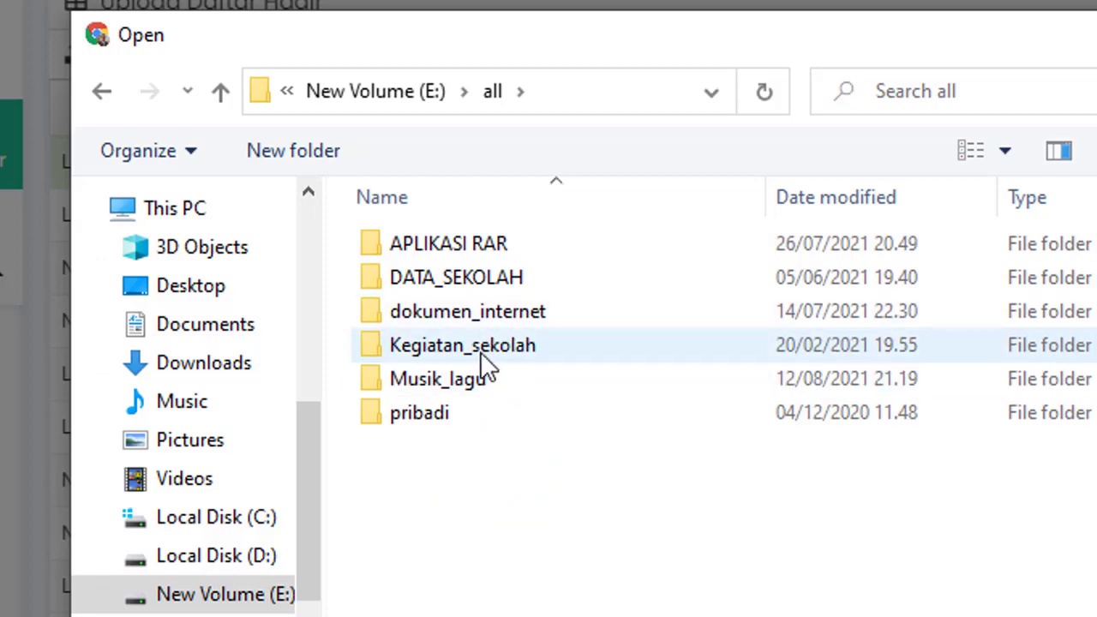
double_click(491, 281)
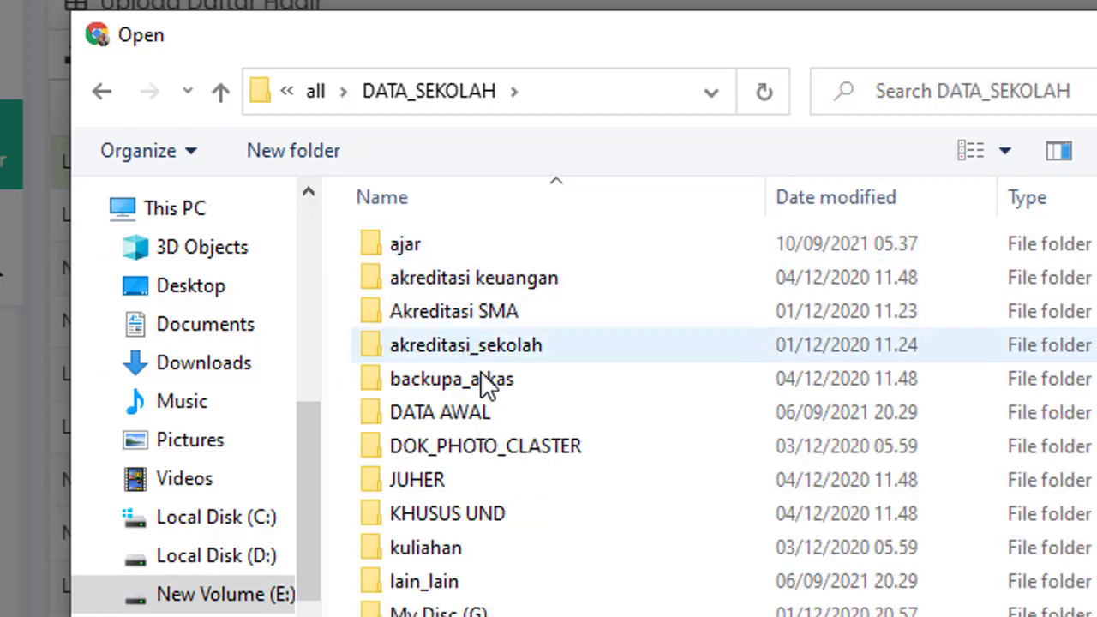
scroll(489, 394, down, 2)
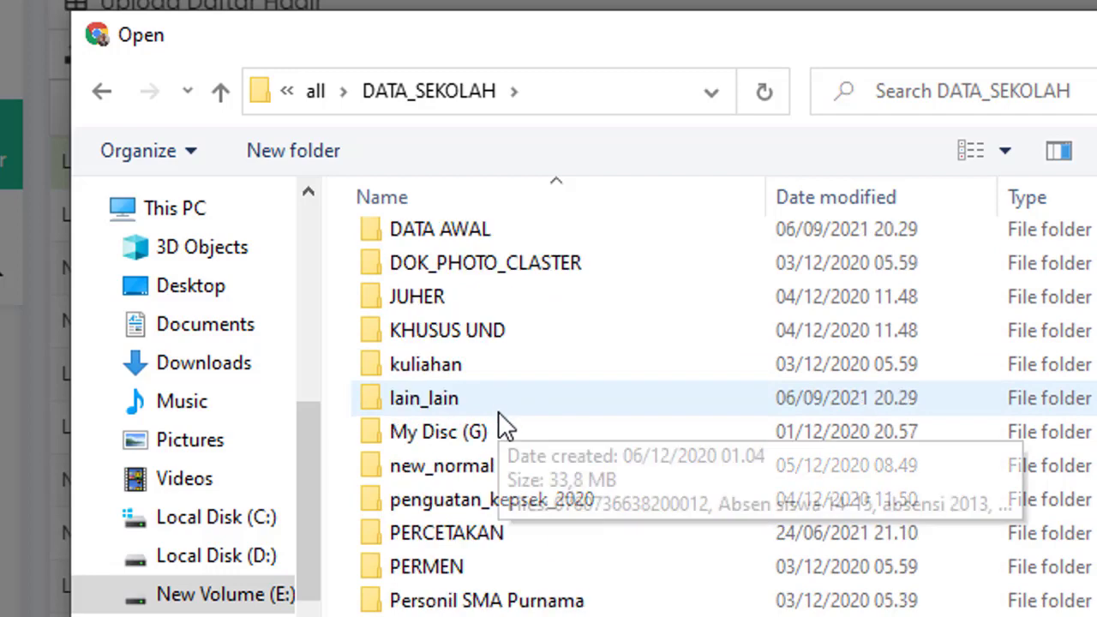
double_click(452, 431)
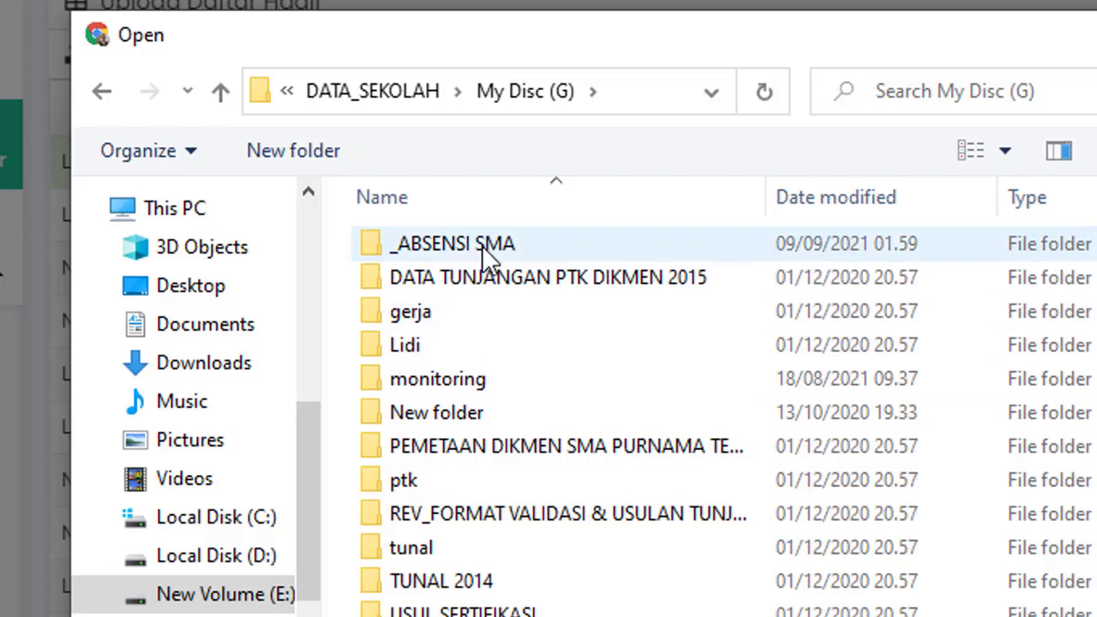
scroll(511, 317, down, 3)
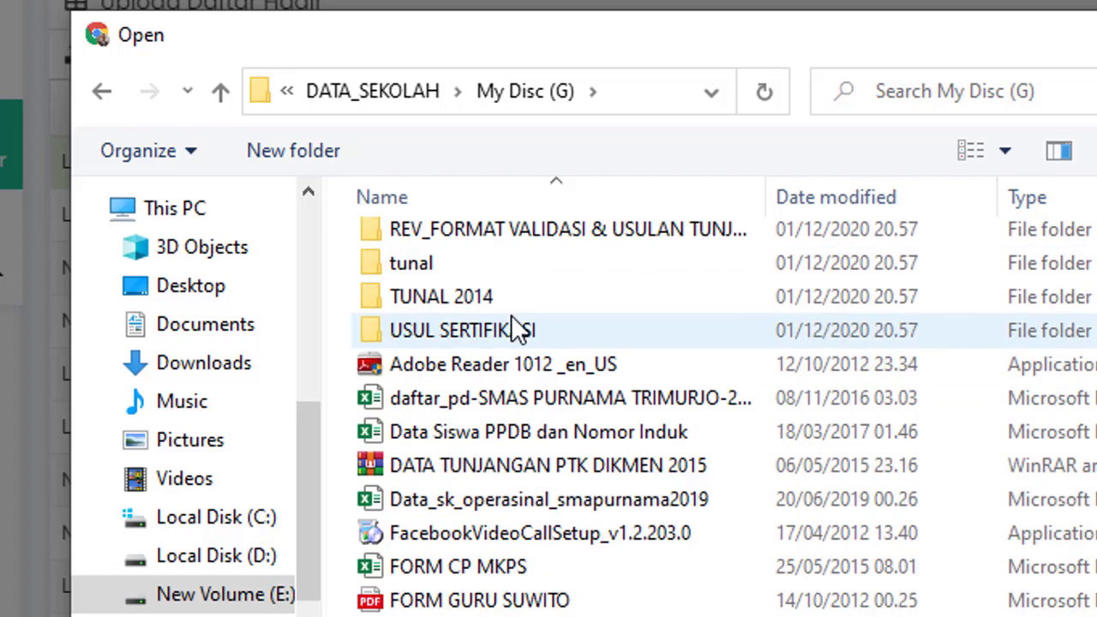
scroll(511, 315, up, 3)
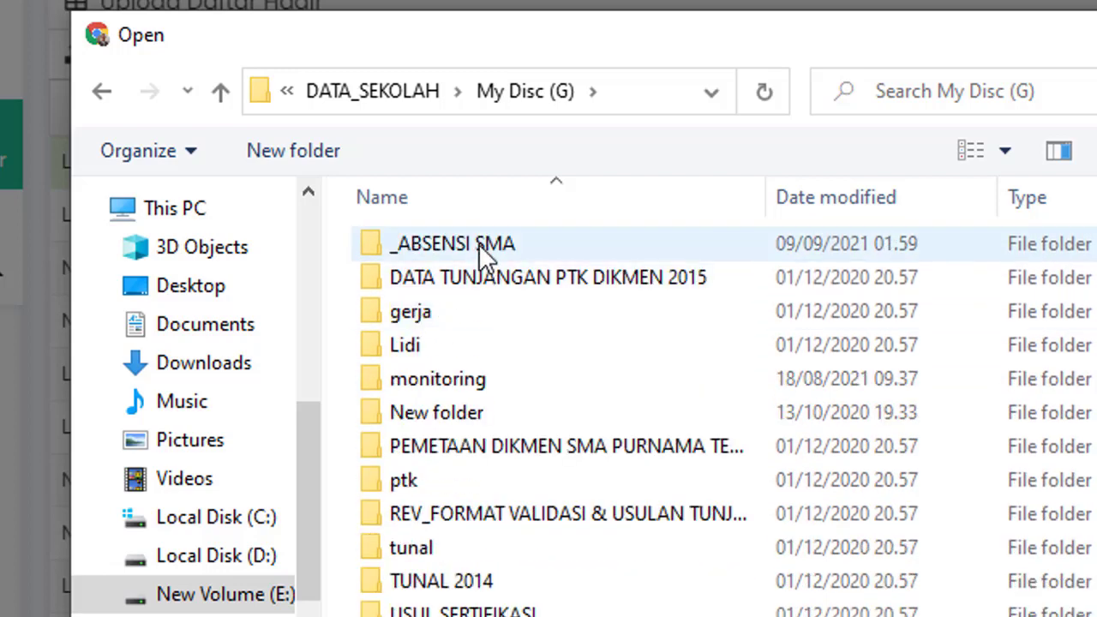
click(102, 93)
- Choose absen_sesi1_senin.jpg from SEKOLAHAN > _Uan > gladi_bersi_2020 as Halaman 1, and close the upload dialog
scroll(528, 523, down, 1)
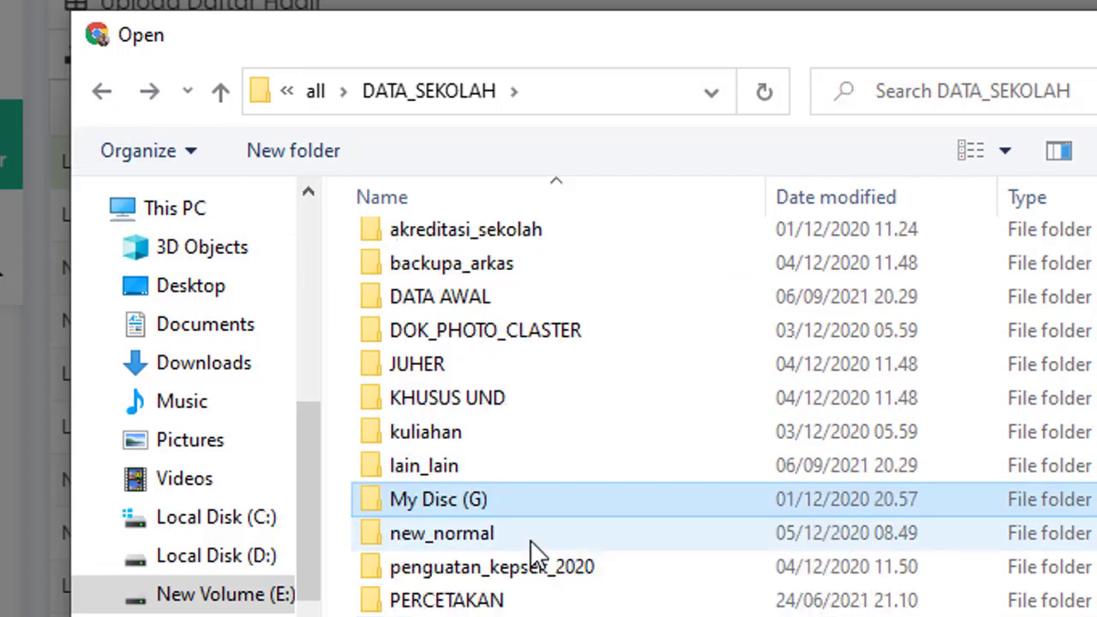
scroll(531, 540, down, 1)
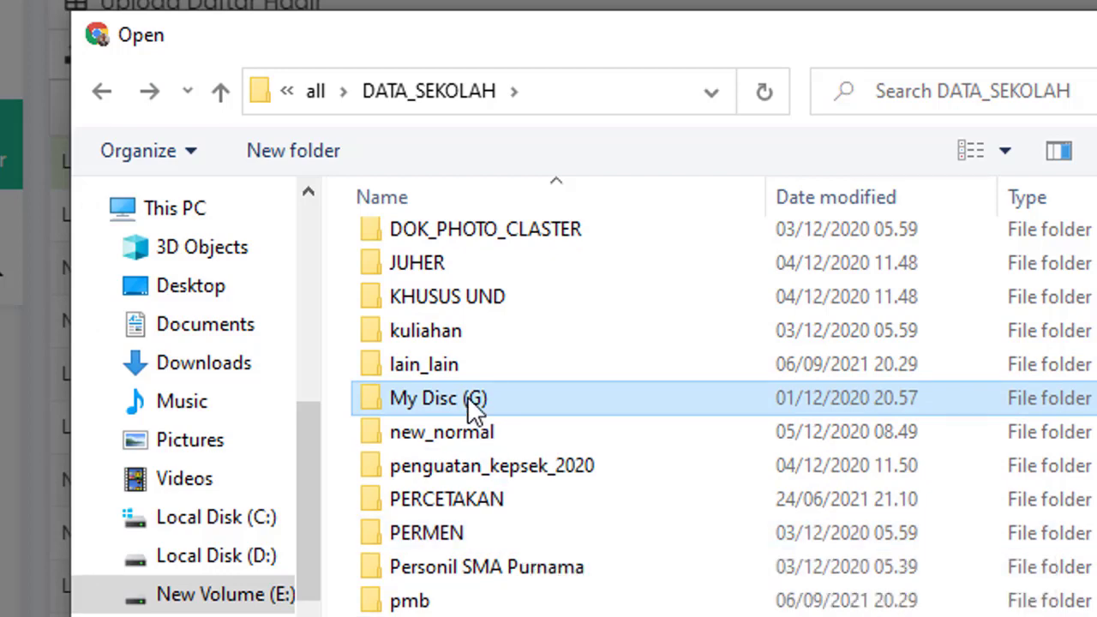
scroll(471, 417, down, 2)
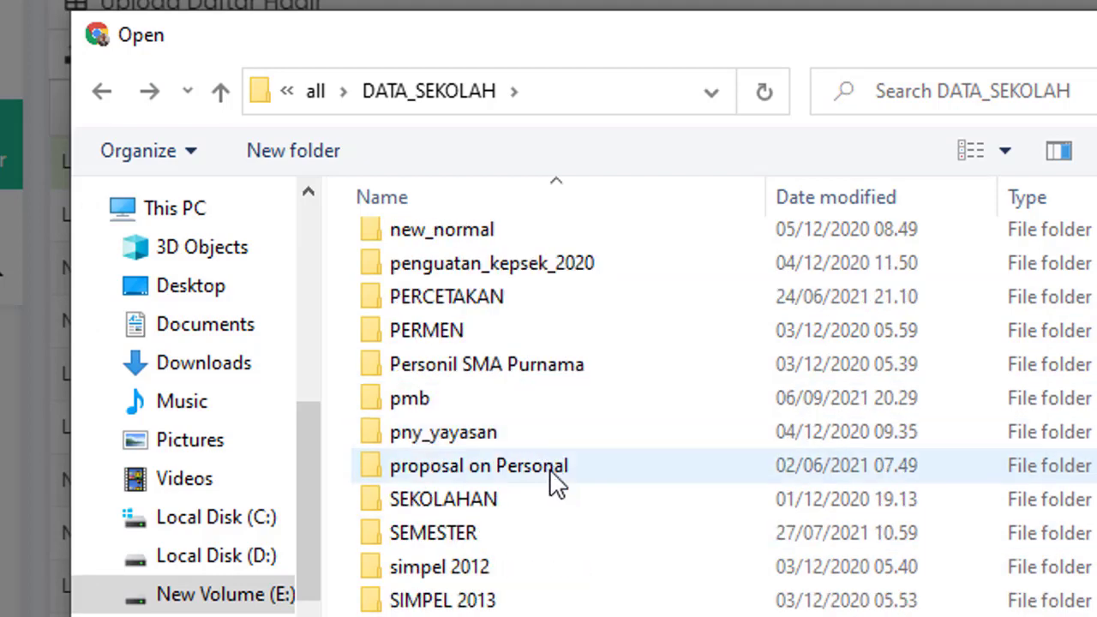
double_click(471, 504)
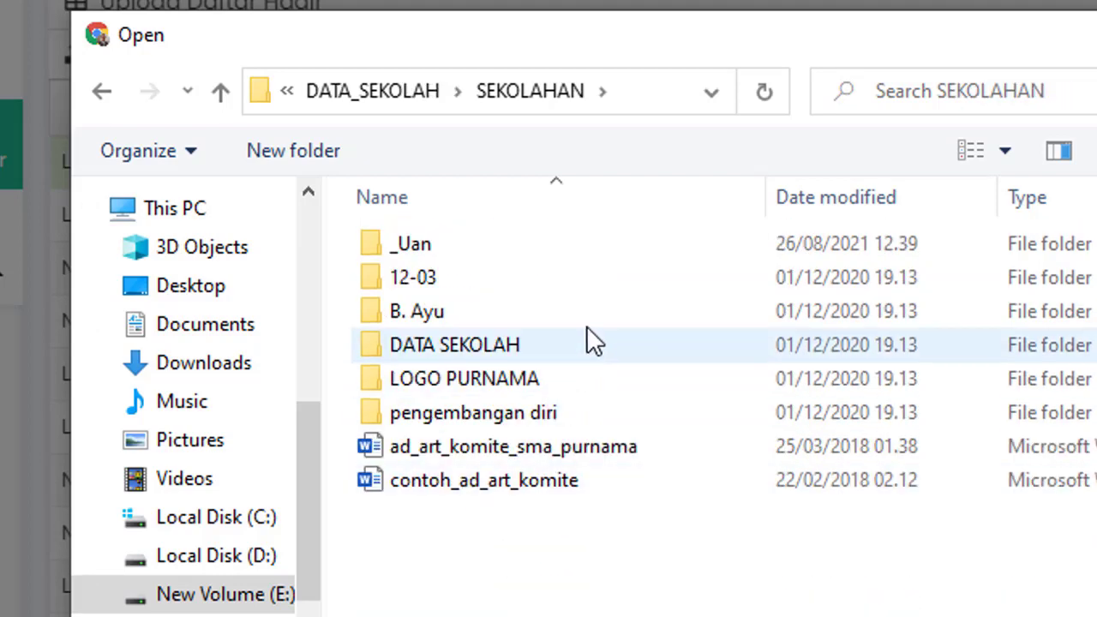
double_click(414, 245)
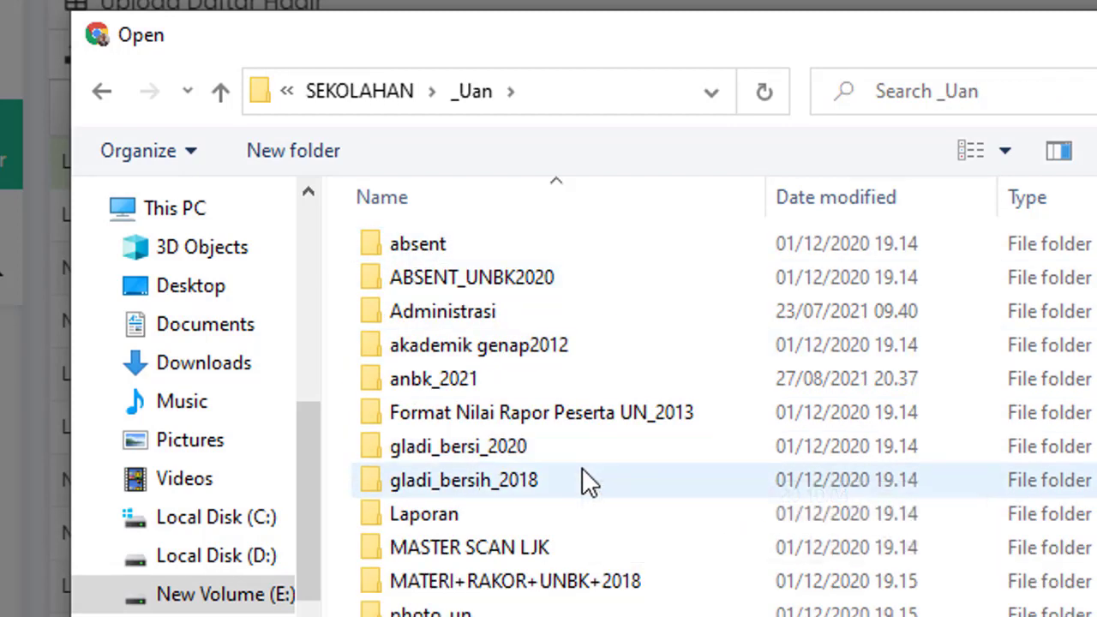
double_click(493, 451)
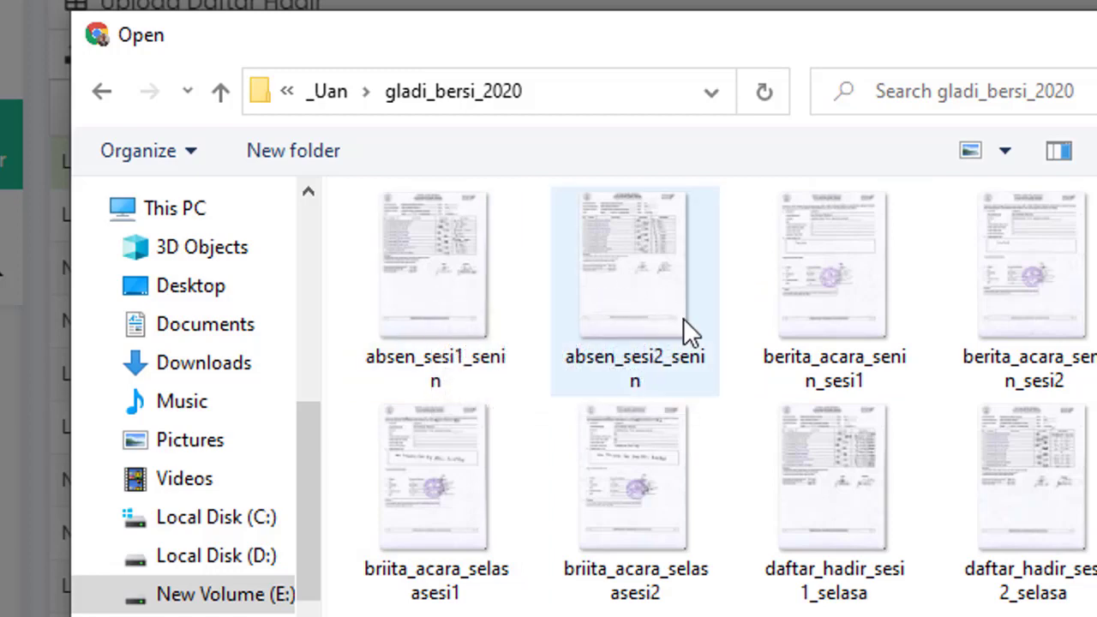
double_click(449, 295)
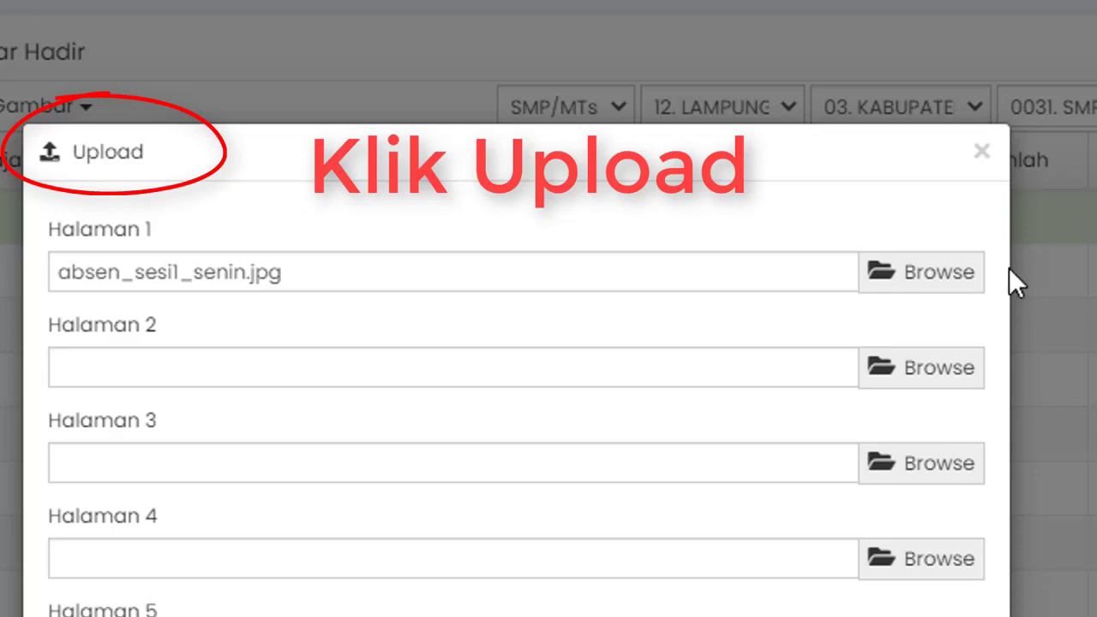
click(982, 153)
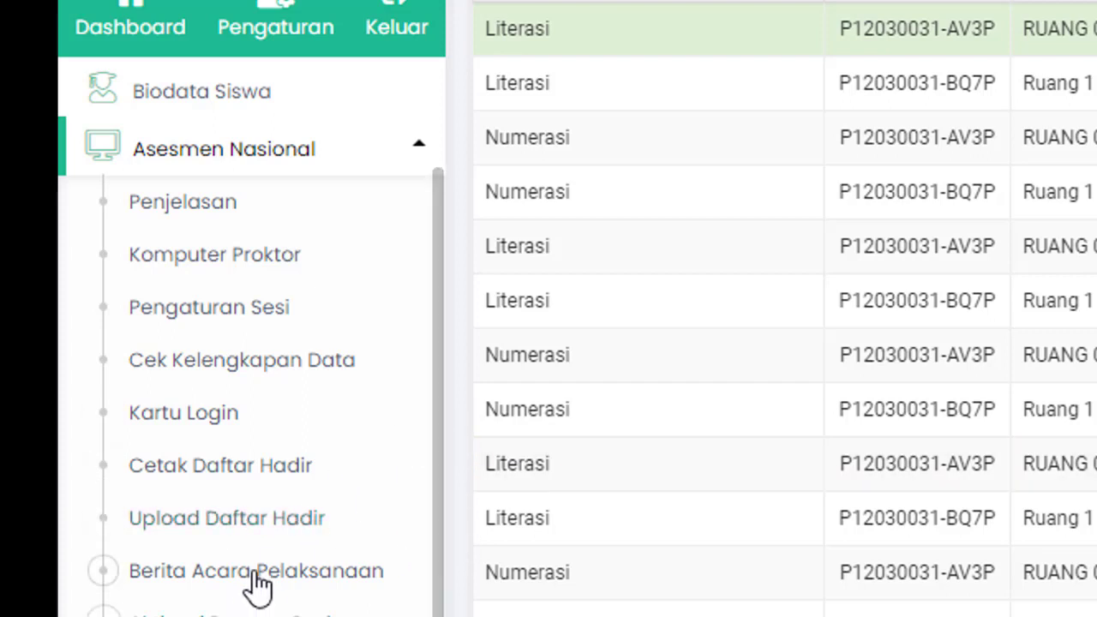
- Open the Berita Acara Pelaksanaan page and list the sessions for SMP/MTS participants
click(317, 573)
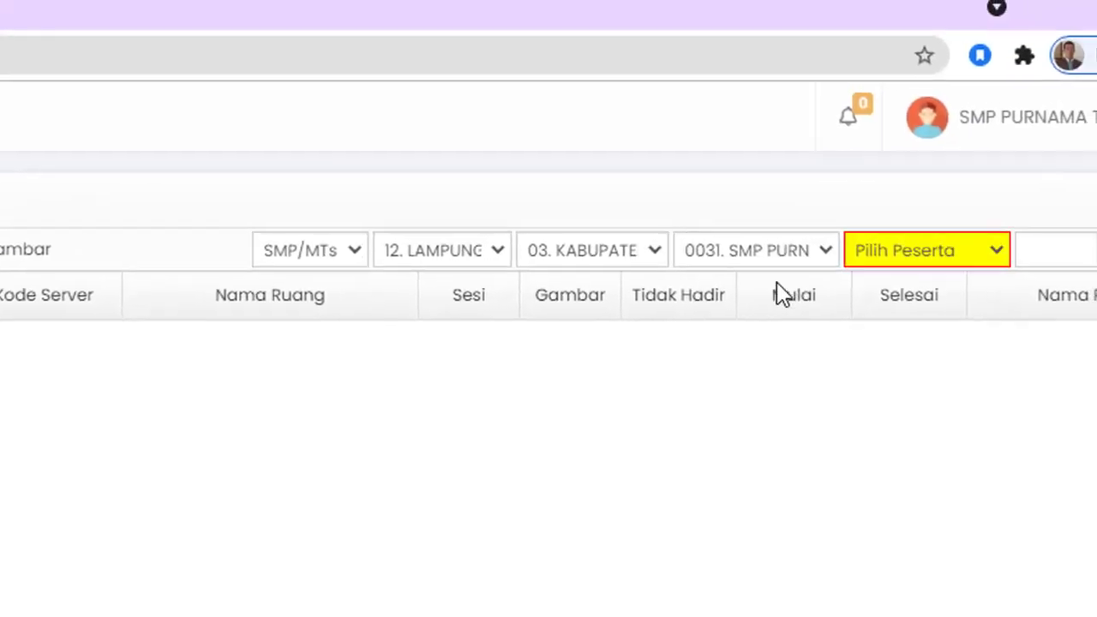
click(991, 257)
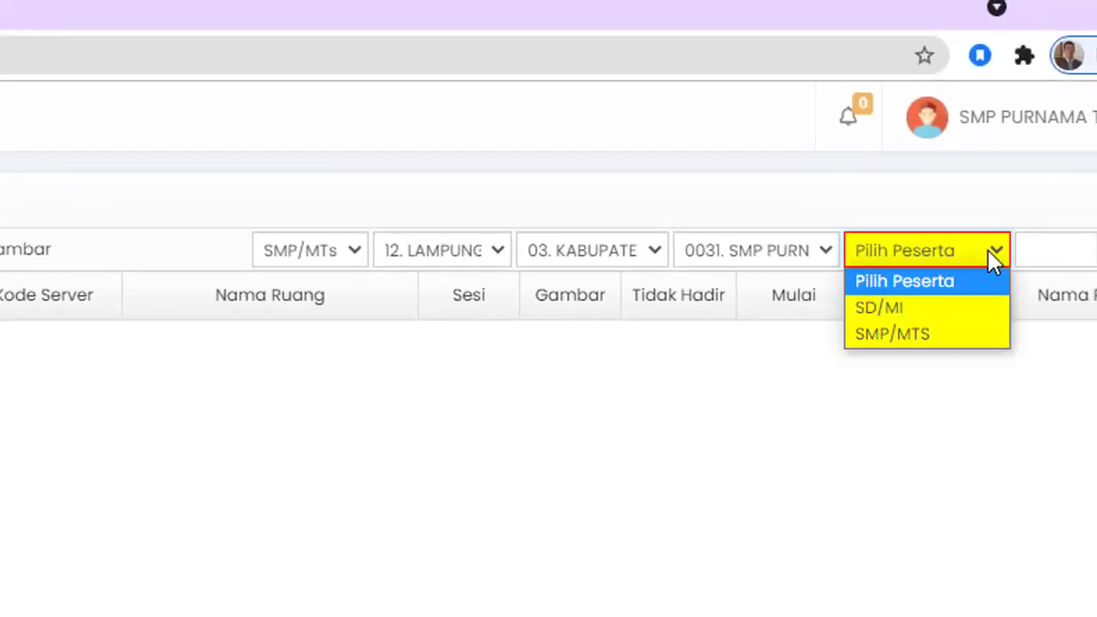
click(930, 334)
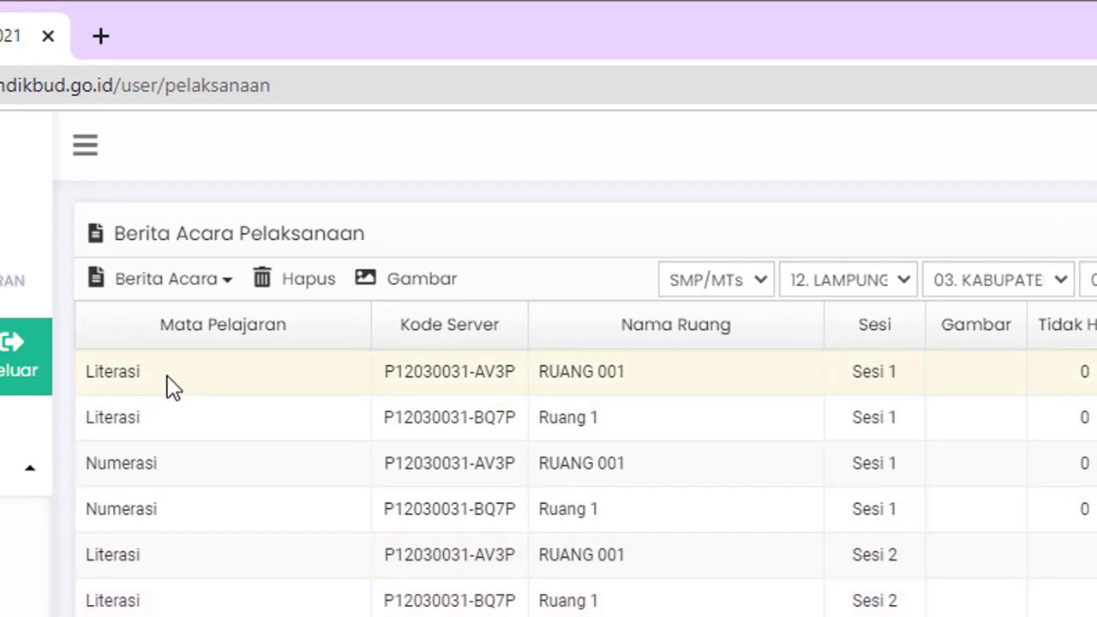
- Open the Isi Berita Acara form for the Literasi, RUANG 001, Sesi 1 entry
click(171, 386)
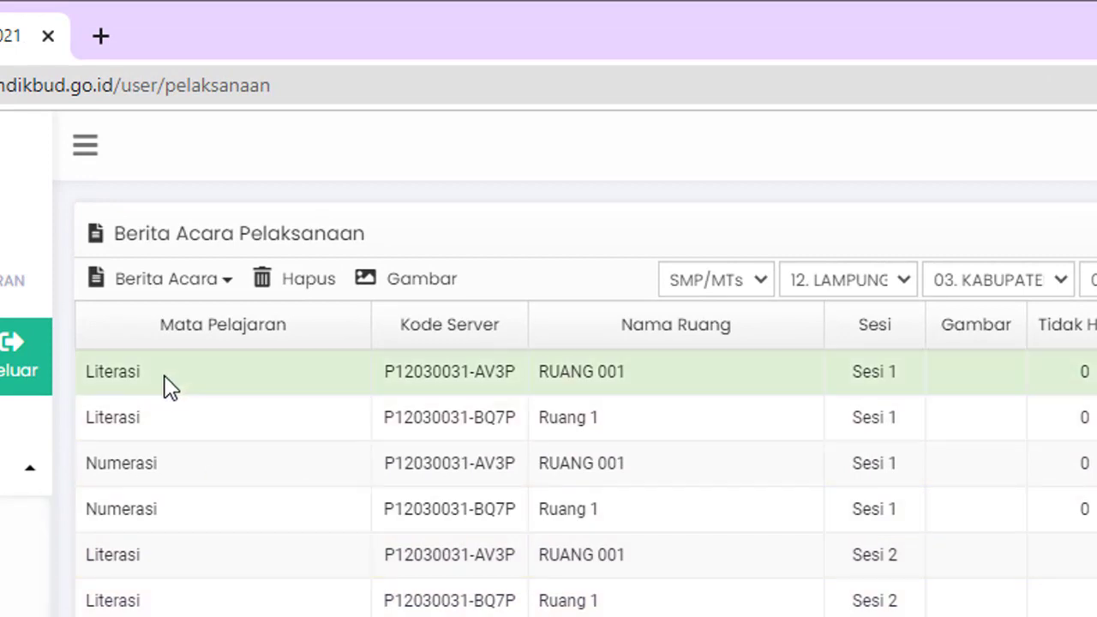
click(230, 286)
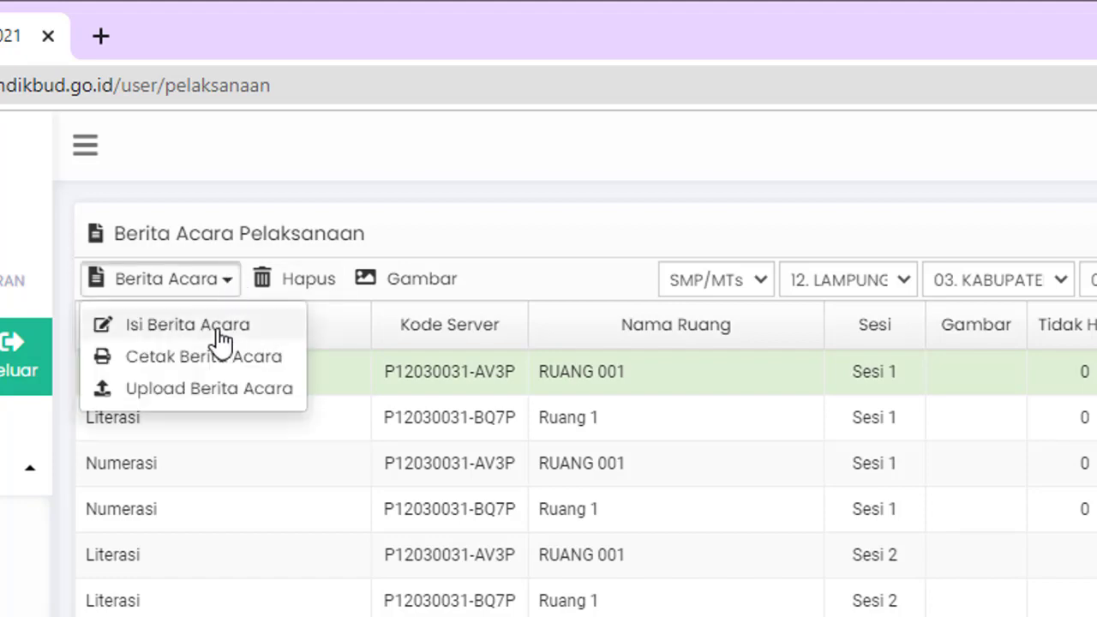
click(188, 326)
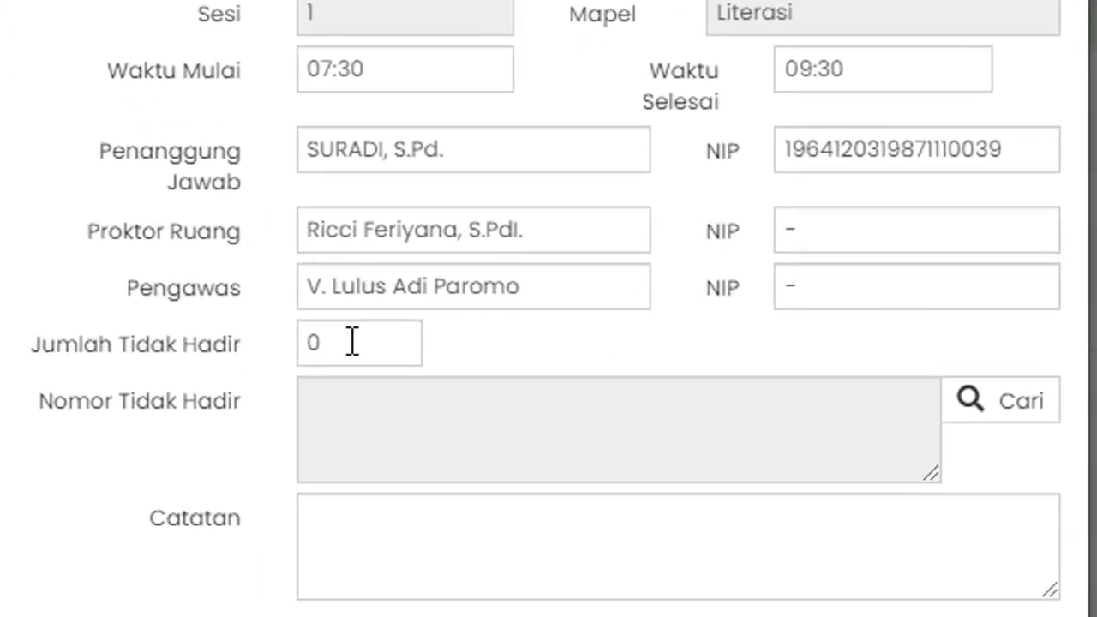
- Save the Berita Acara with Jumlah Tidak Hadir at 0 and both Nomor Tidak Hadir and Catatan left blank
click(403, 522)
click(380, 429)
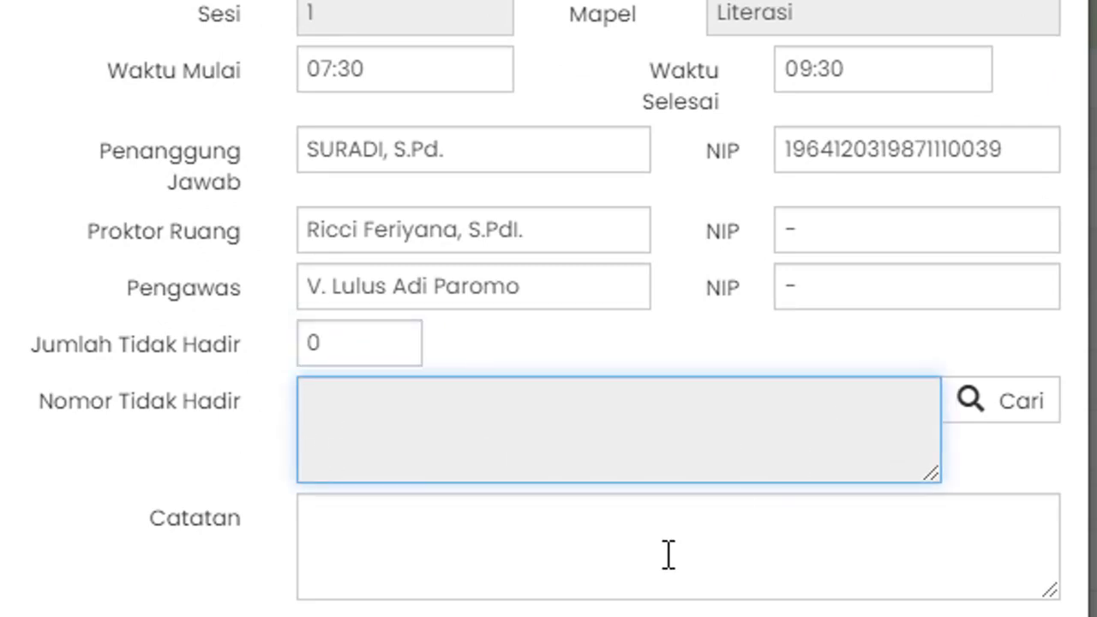
click(554, 553)
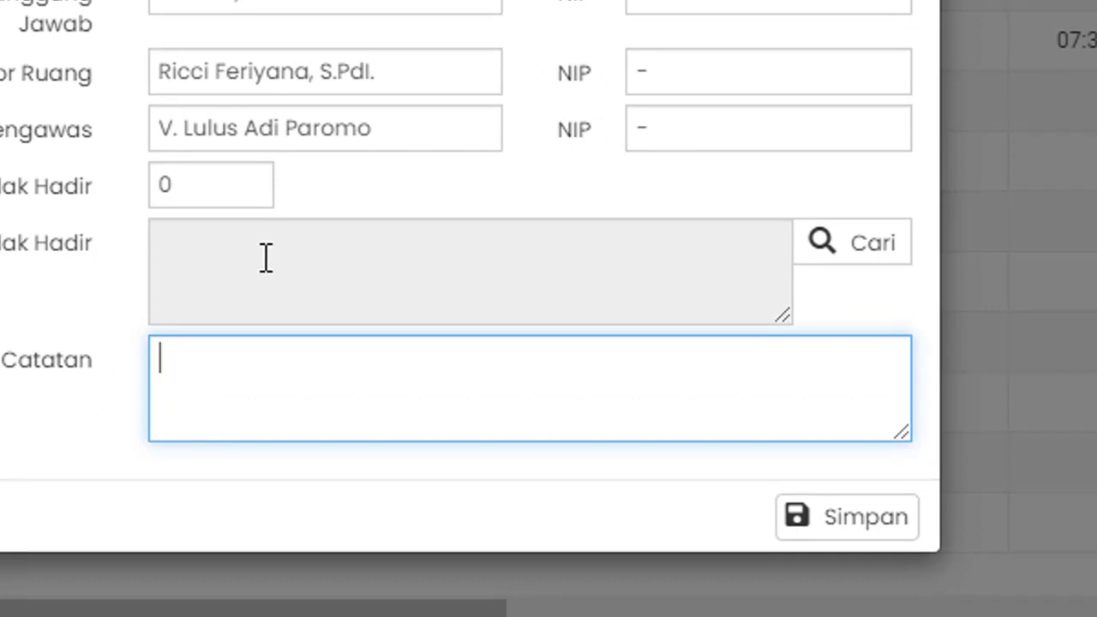
click(876, 519)
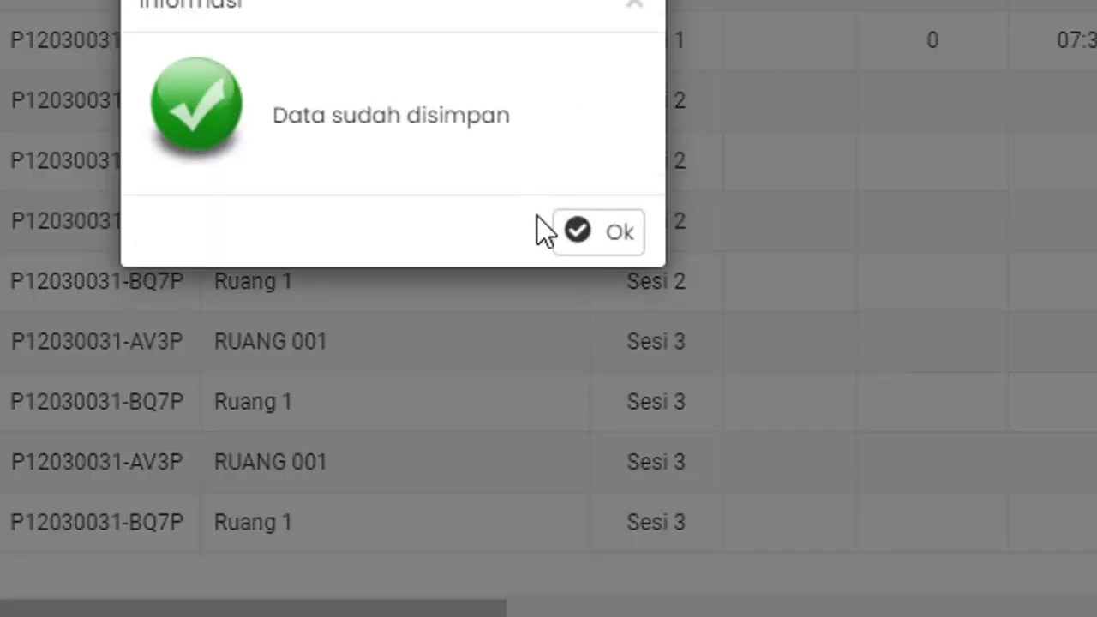
click(632, 237)
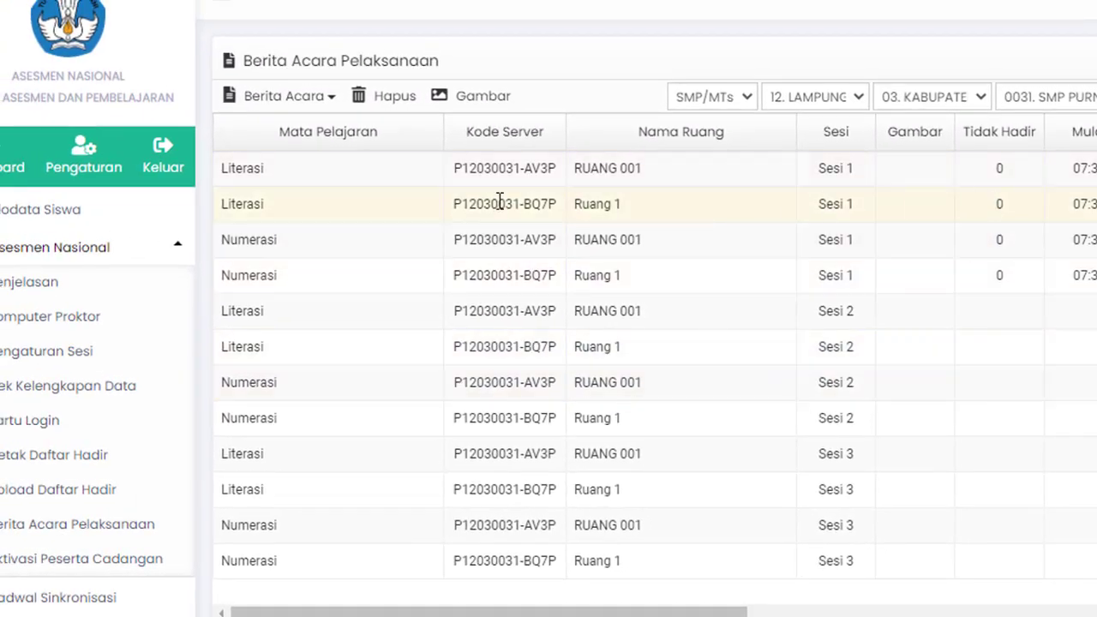
- Open the Cetak Berita Acara view for Literasi, RUANG 001, Sesi 1 and review the session data, notes and signature sections
click(323, 176)
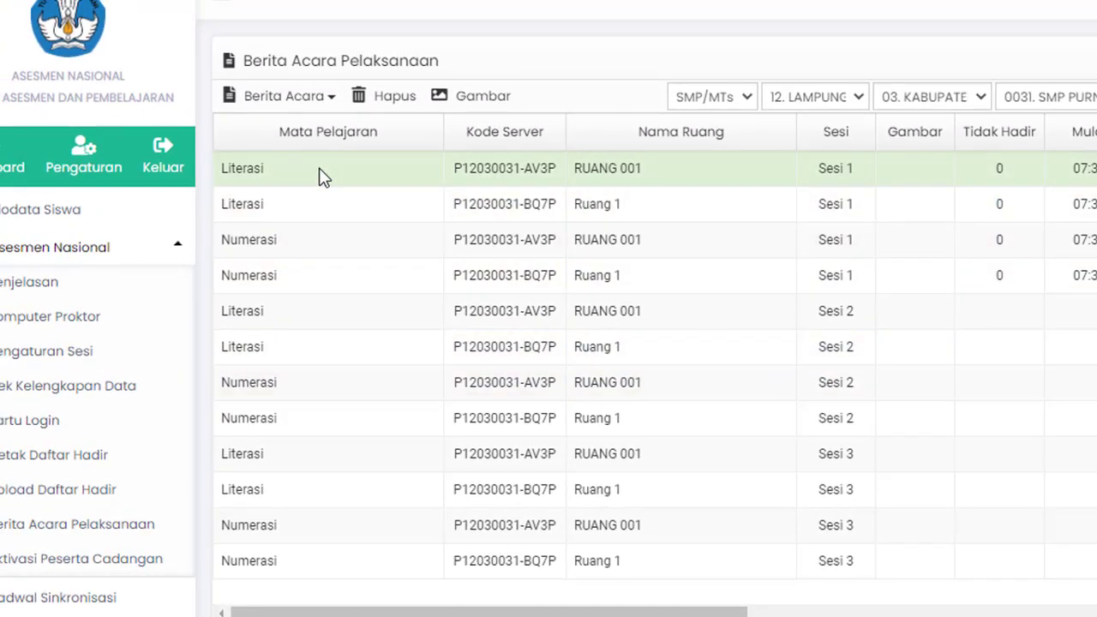
click(334, 101)
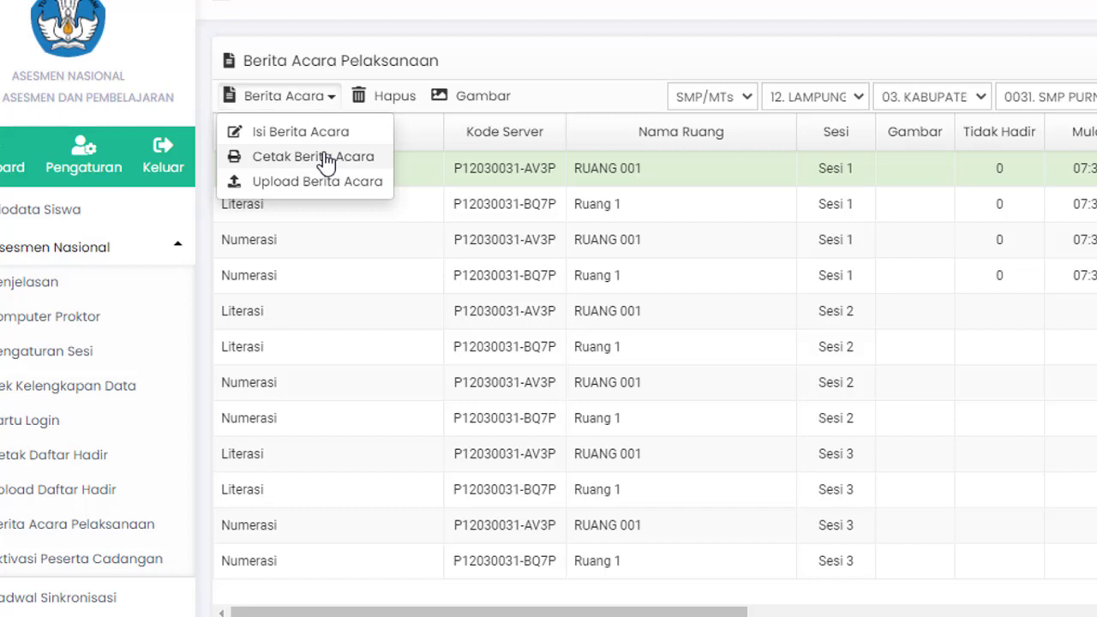
click(326, 162)
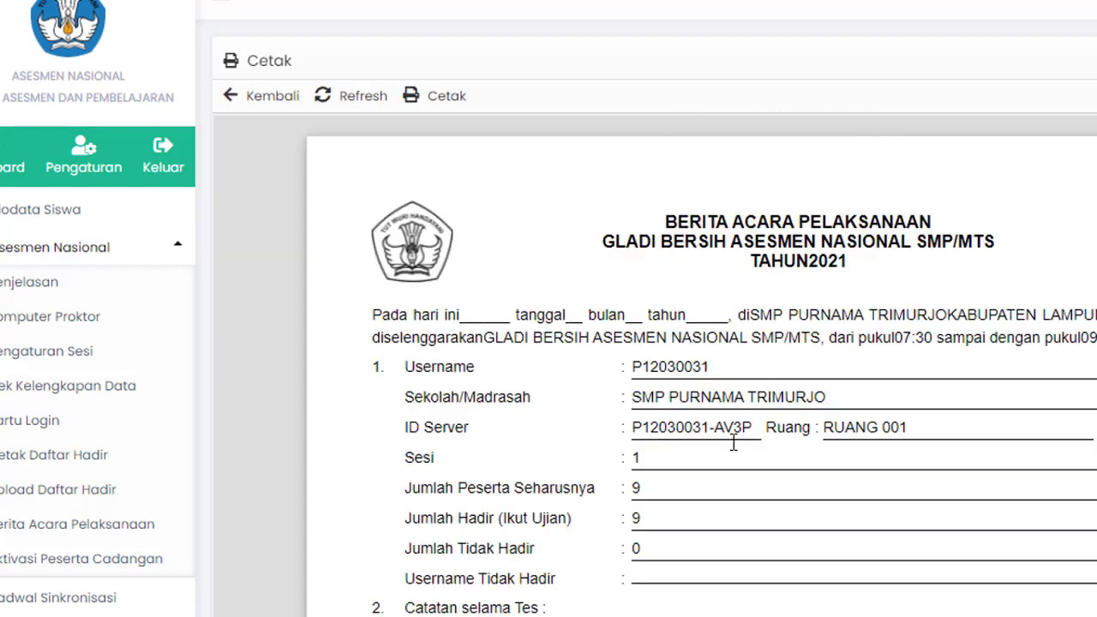
scroll(715, 503, down, 4)
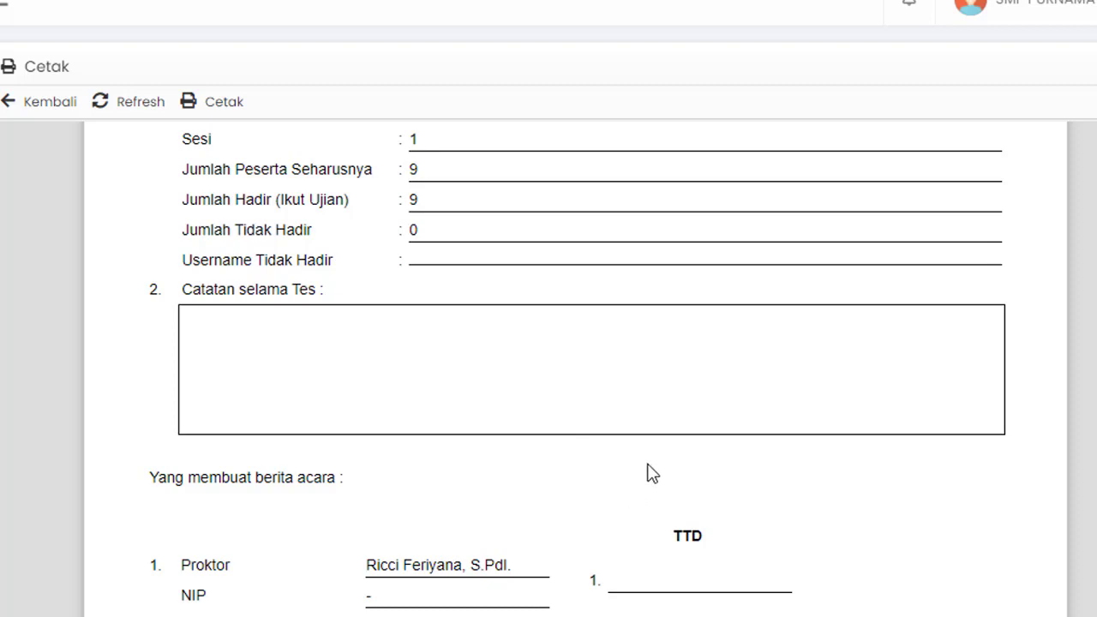
scroll(674, 510, down, 5)
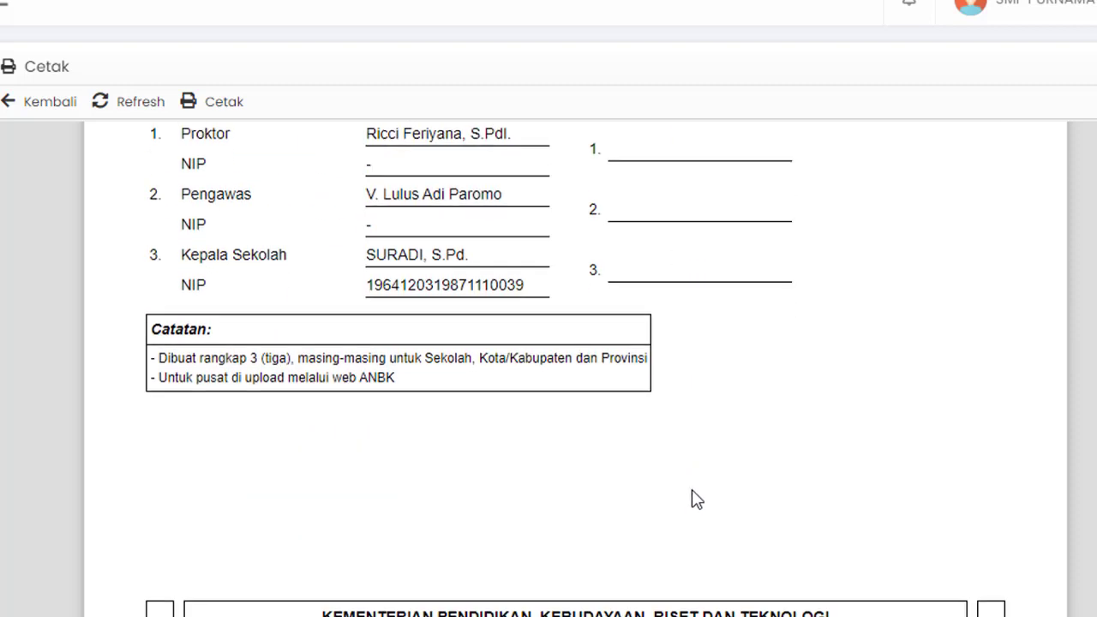
scroll(696, 500, up, 10)
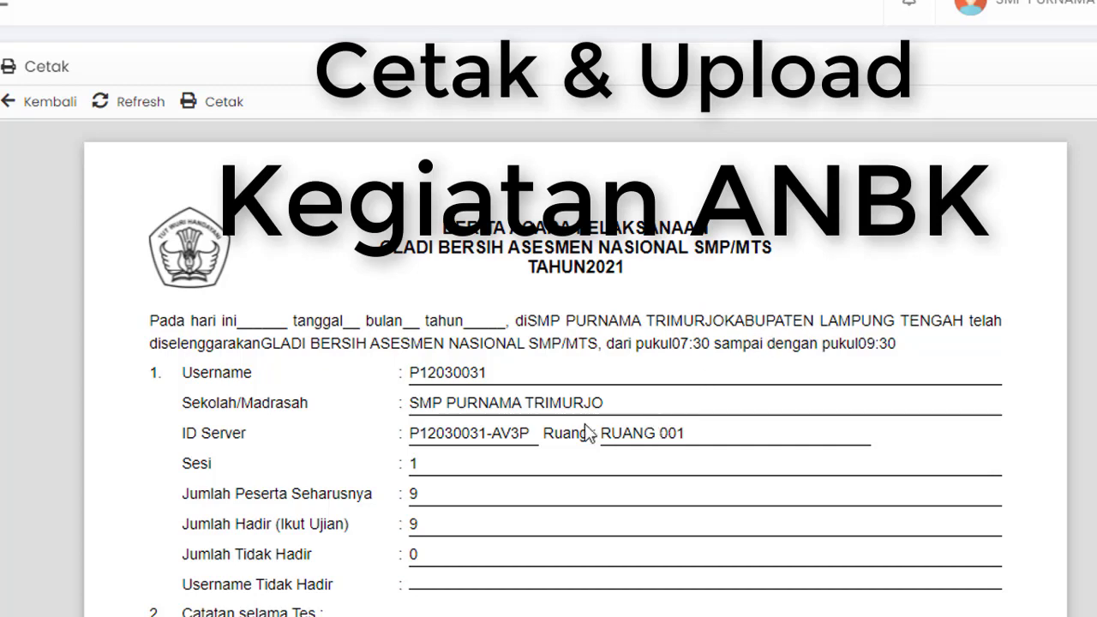
scroll(557, 441, down, 3)
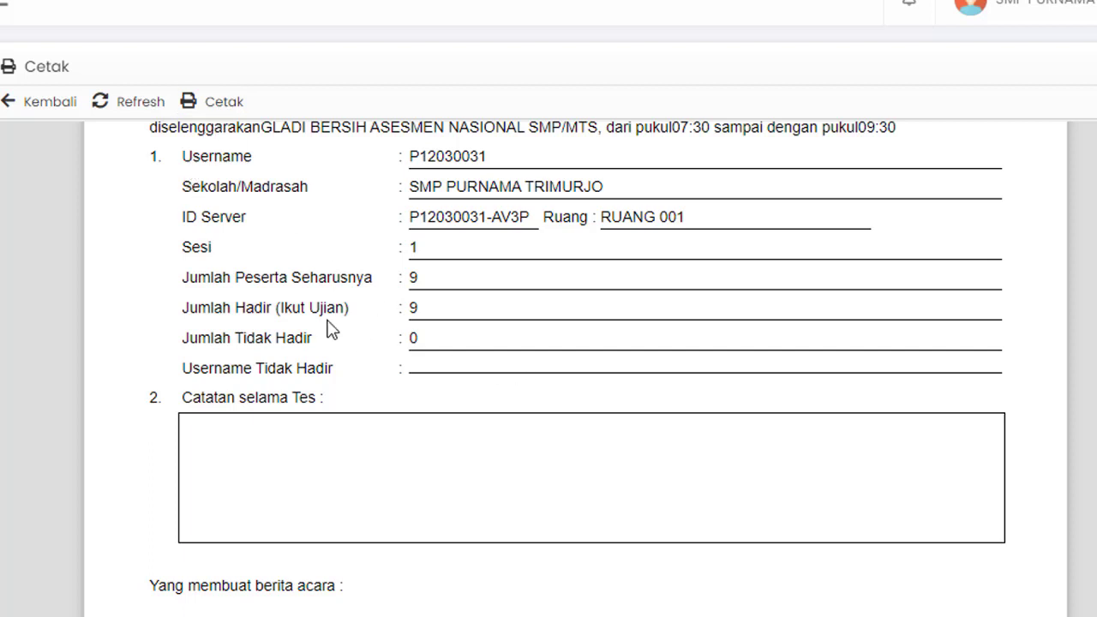
- Preview the Berita Acara printout as a PDF, close the print dialog, and refresh the document view
click(225, 108)
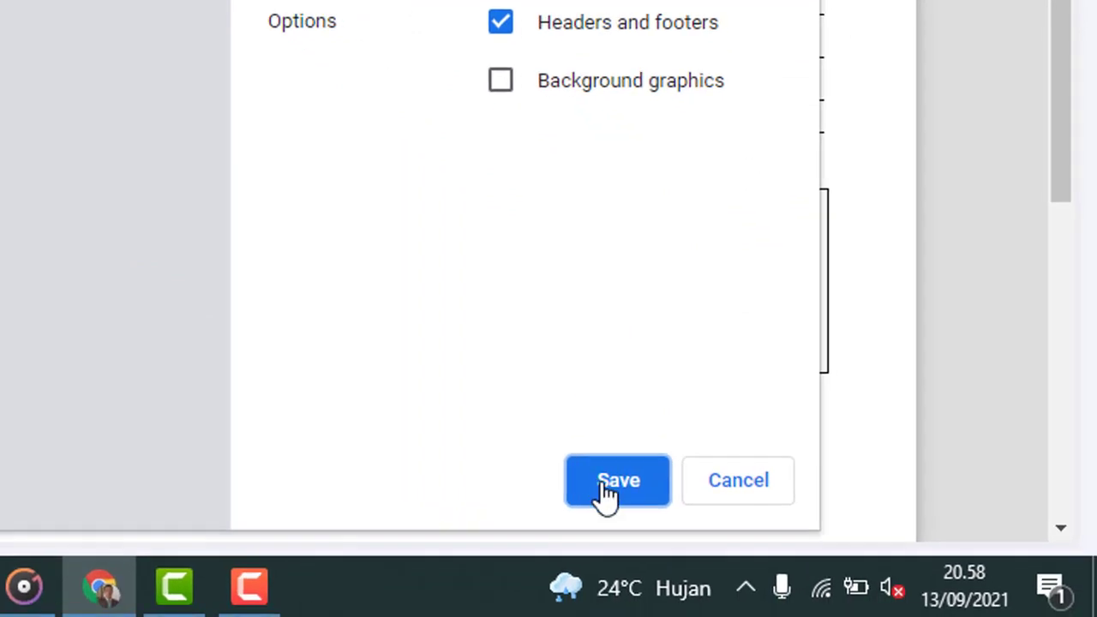
click(607, 490)
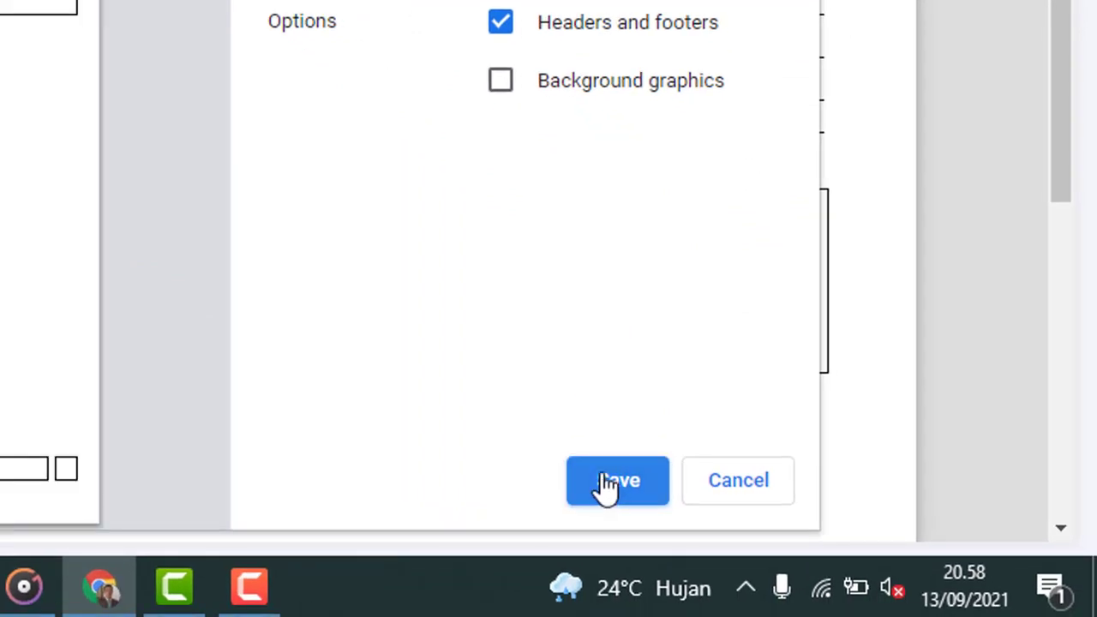
click(593, 486)
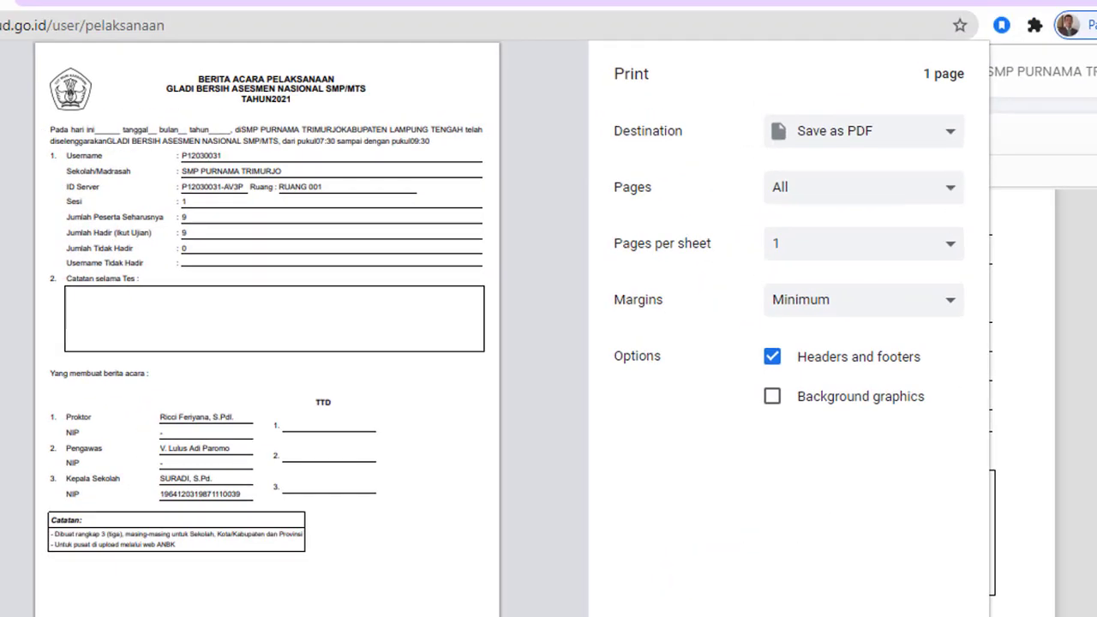
key(Escape)
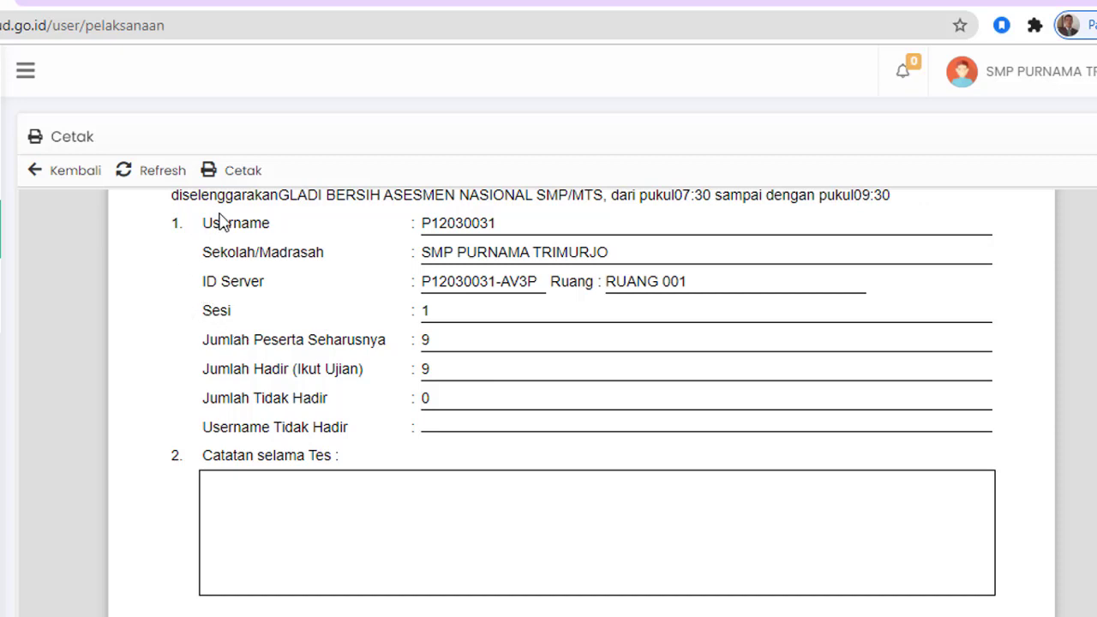
click(156, 171)
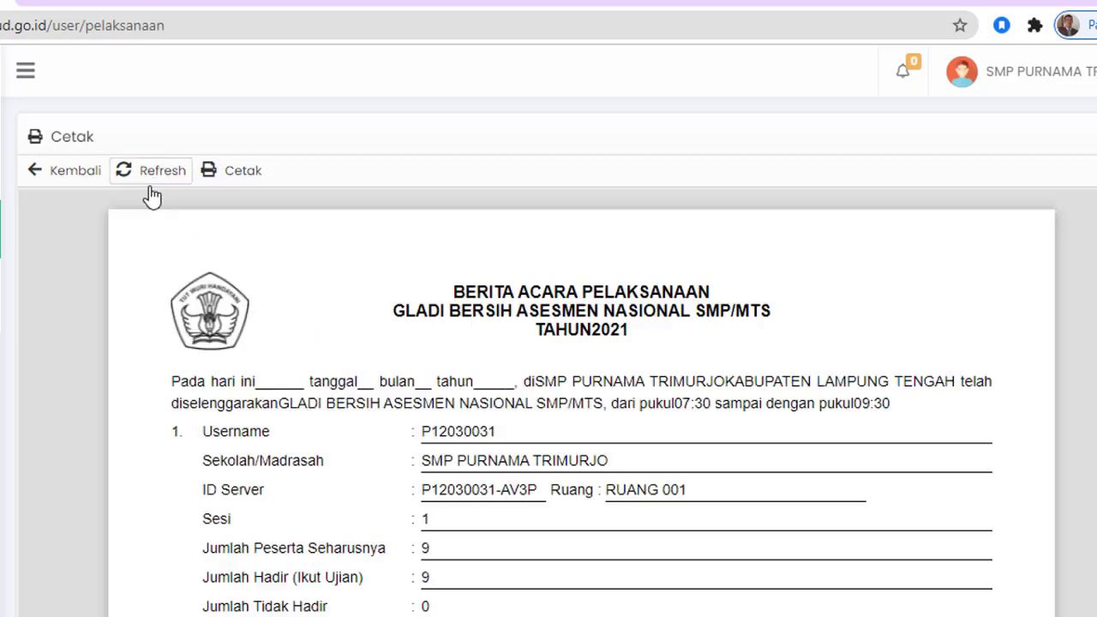
- Return to the session list and start the Berita Acara upload for the Literasi, RUANG 001, Sesi 1 entry
click(37, 177)
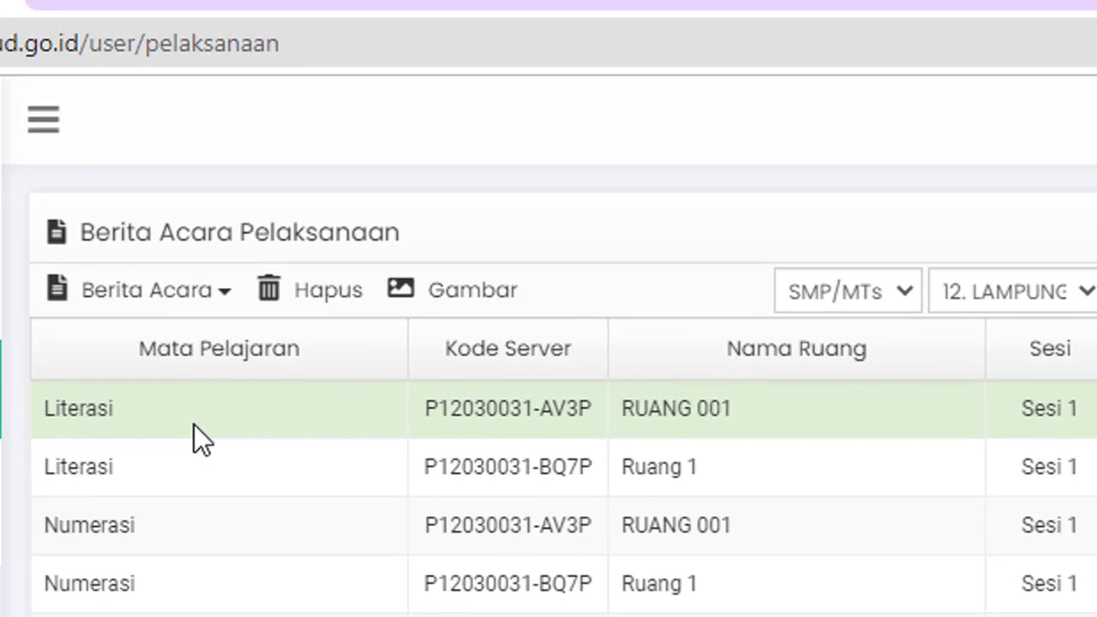
click(236, 299)
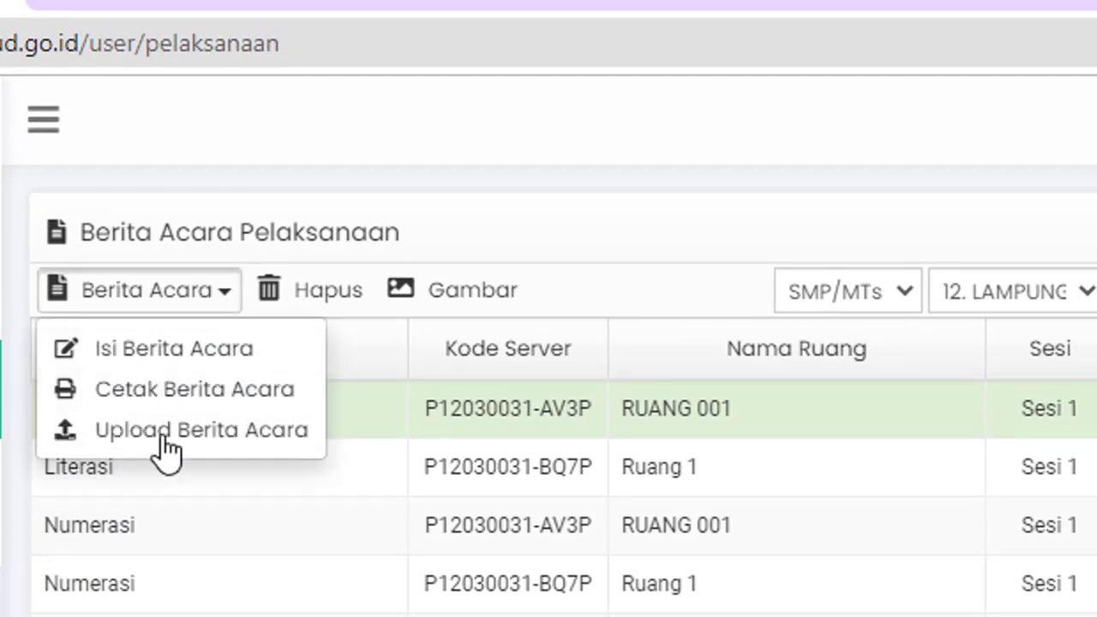